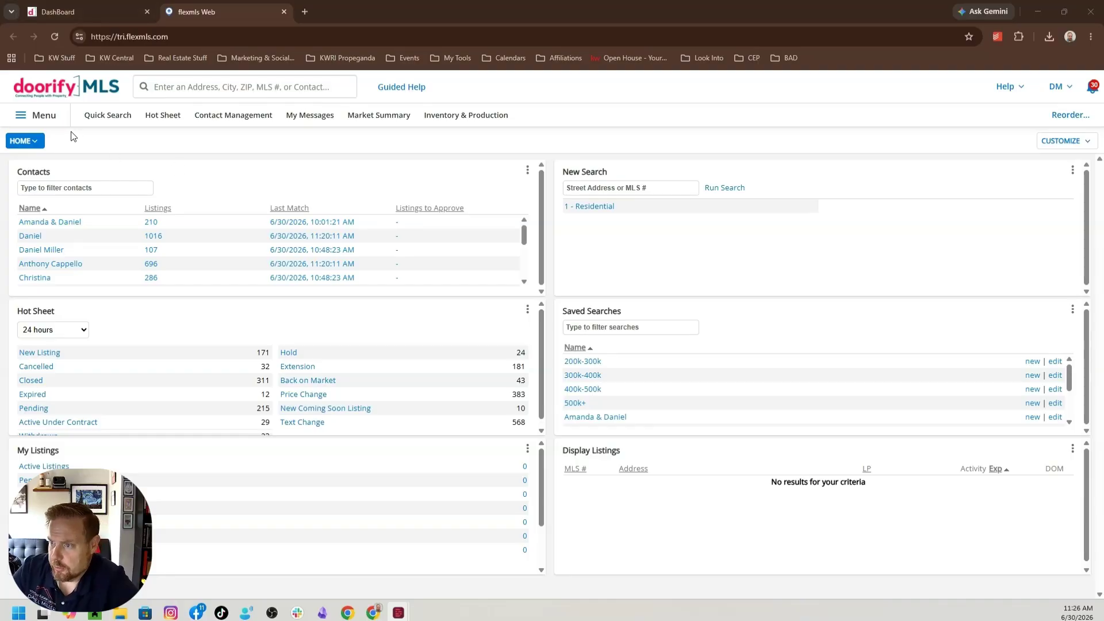
Run the Summary Statistics report from the Inventory & Production reports
click(46, 117)
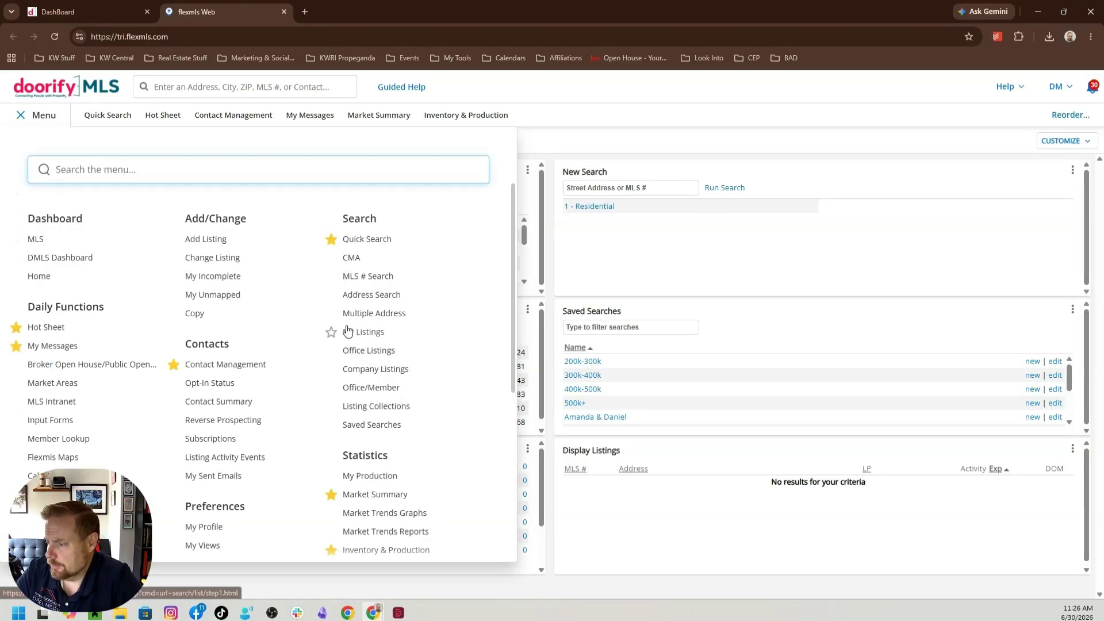
scroll(349, 328, down, 2)
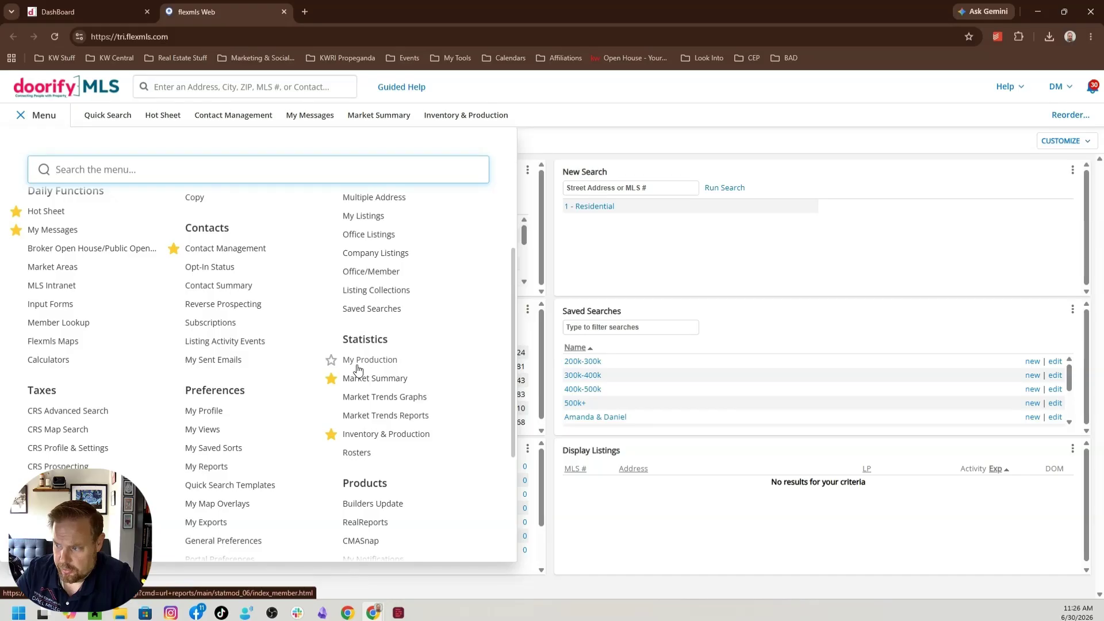
click(386, 439)
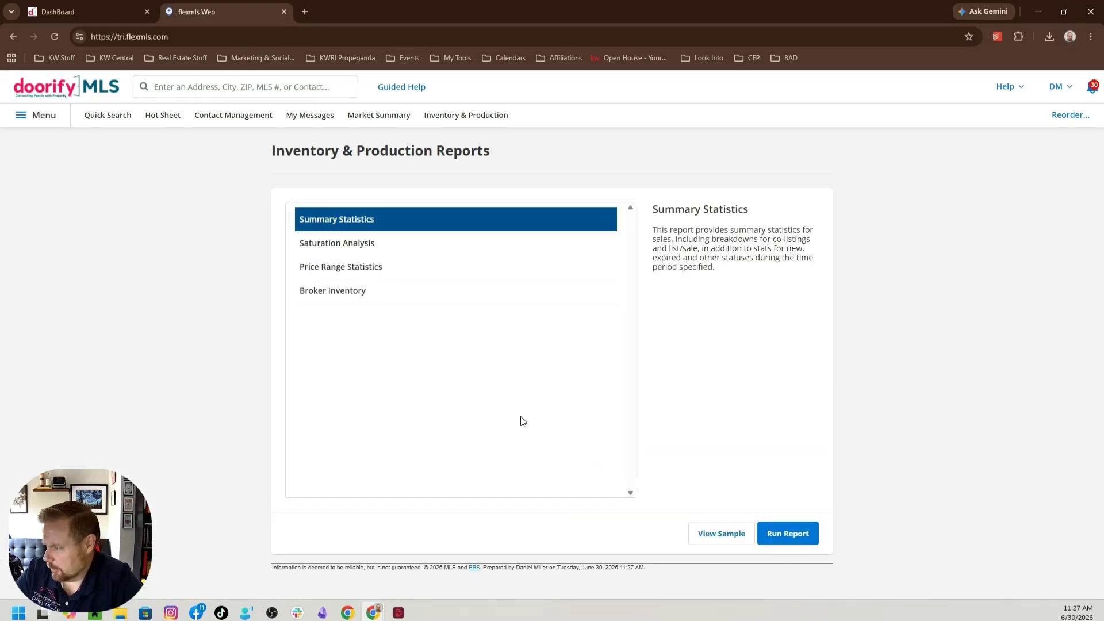
click(789, 538)
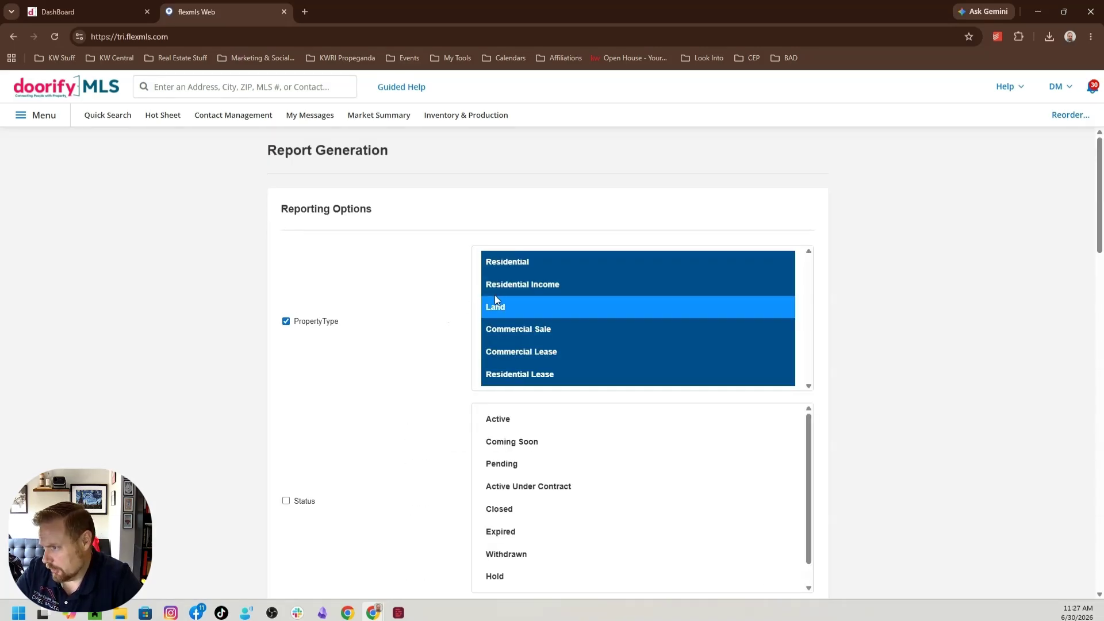
Restrict the report's property types to Residential and Residential Income
click(286, 322)
click(287, 322)
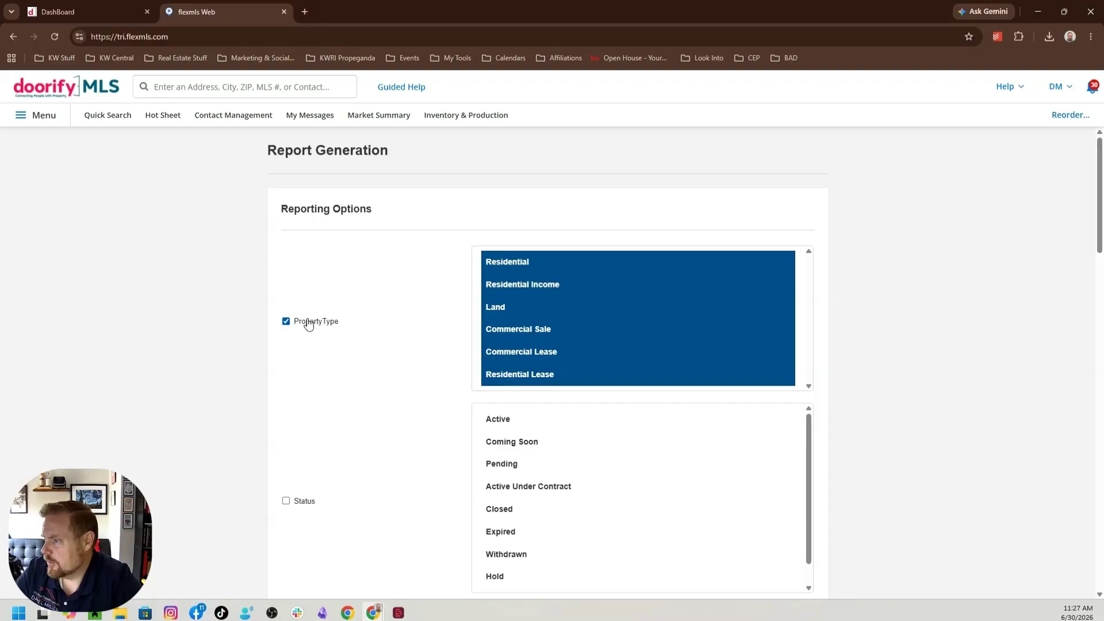
click(616, 266)
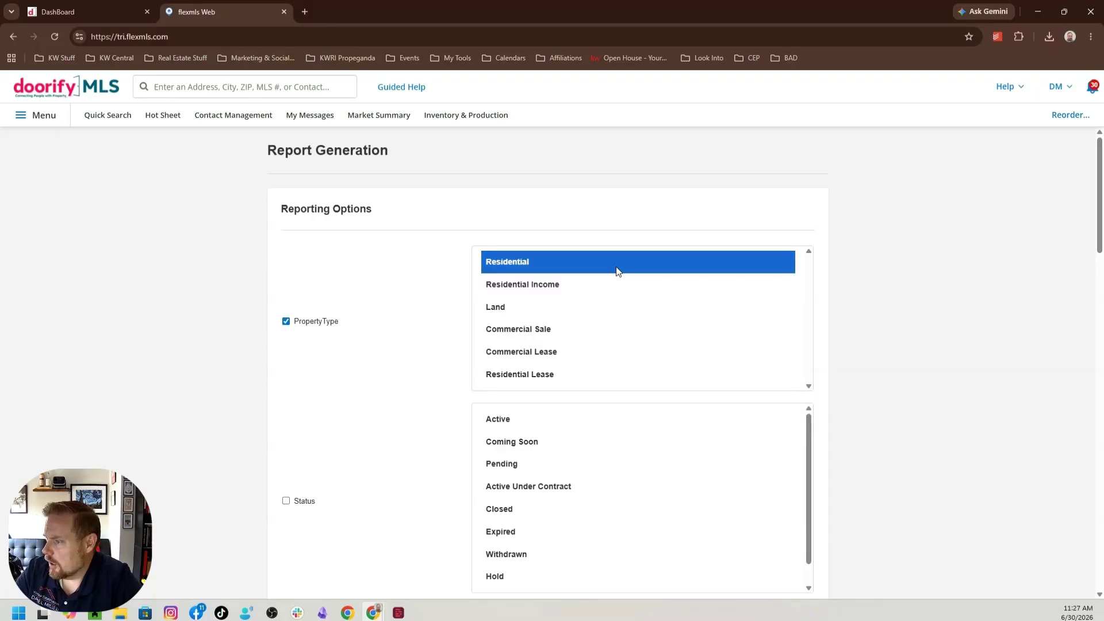
ctrl+click(563, 286)
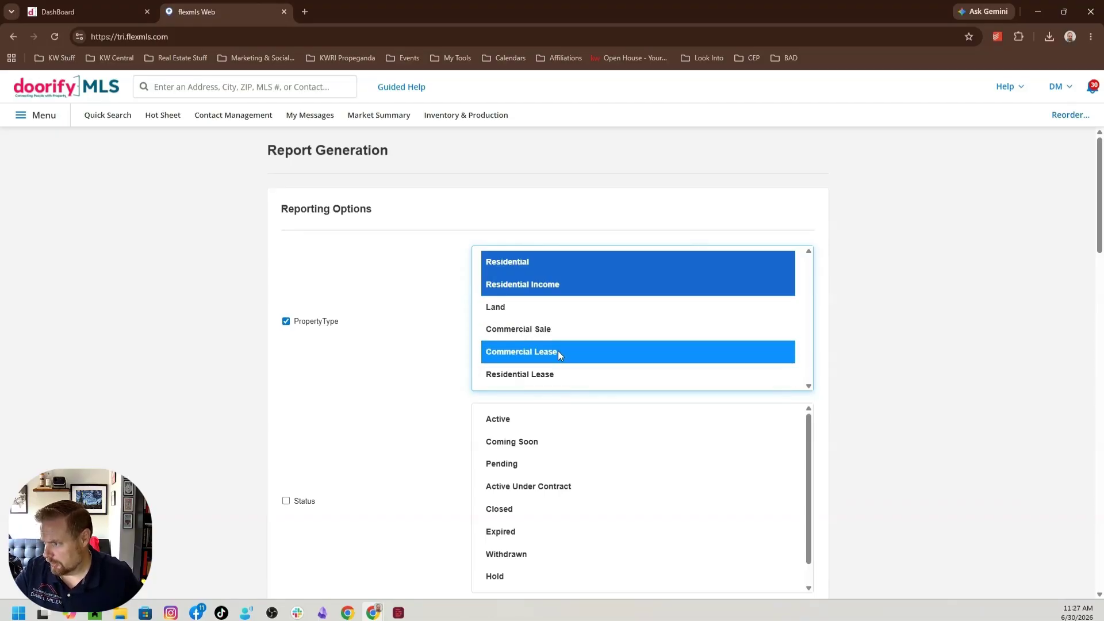
Enable the Property Sub Type filter and select Single Family Residence, Cabin, Condominium, Duplex and Farm
scroll(558, 351, down, 4)
scroll(557, 344, down, 5)
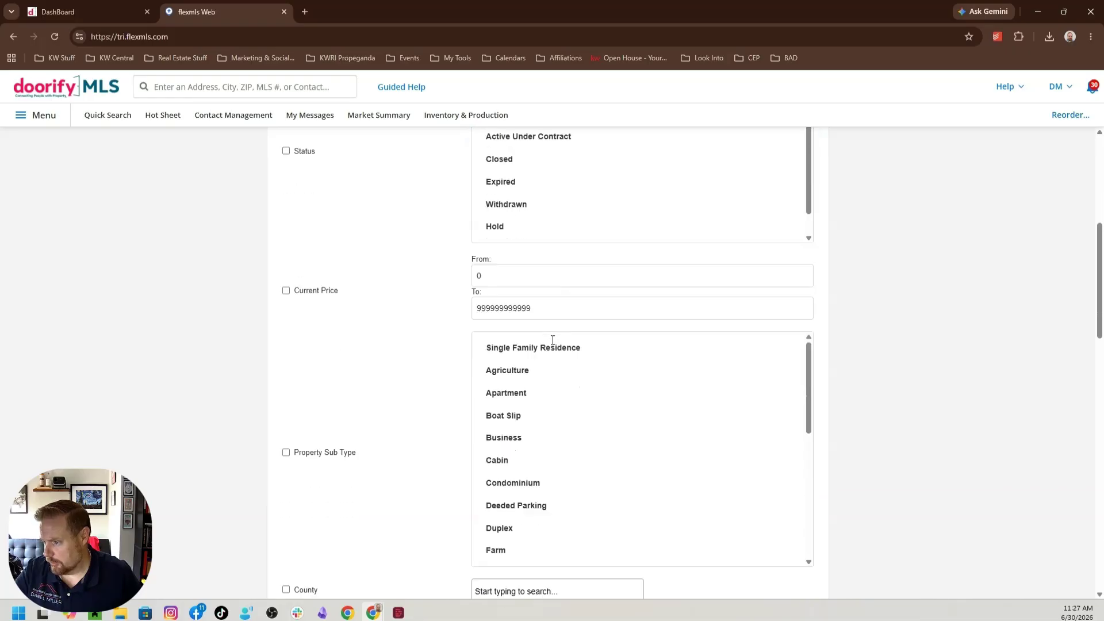
click(286, 280)
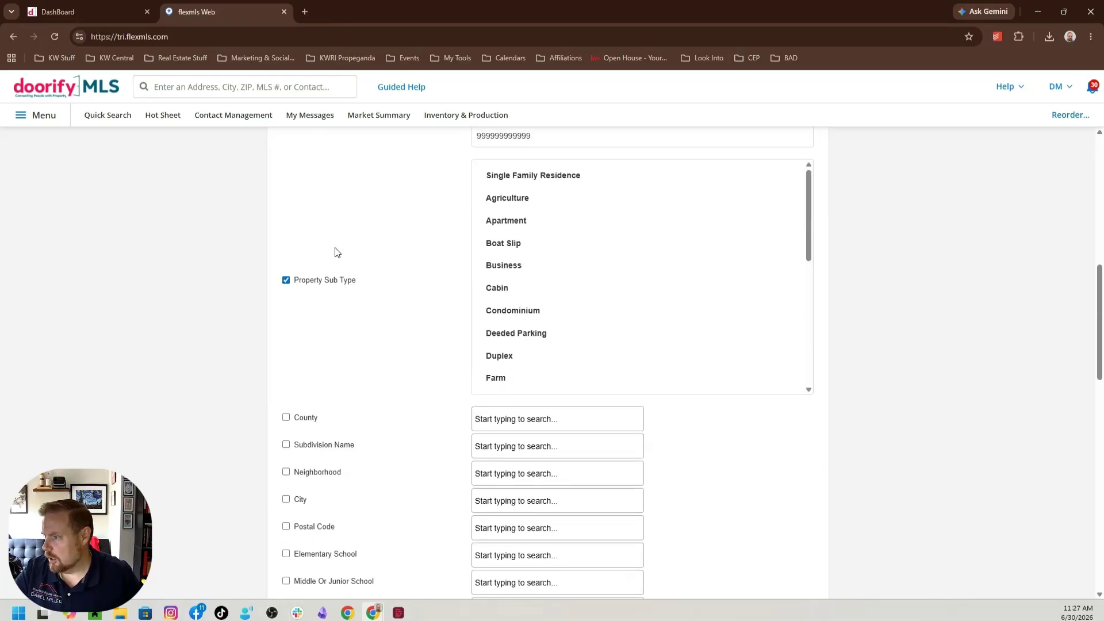
click(574, 173)
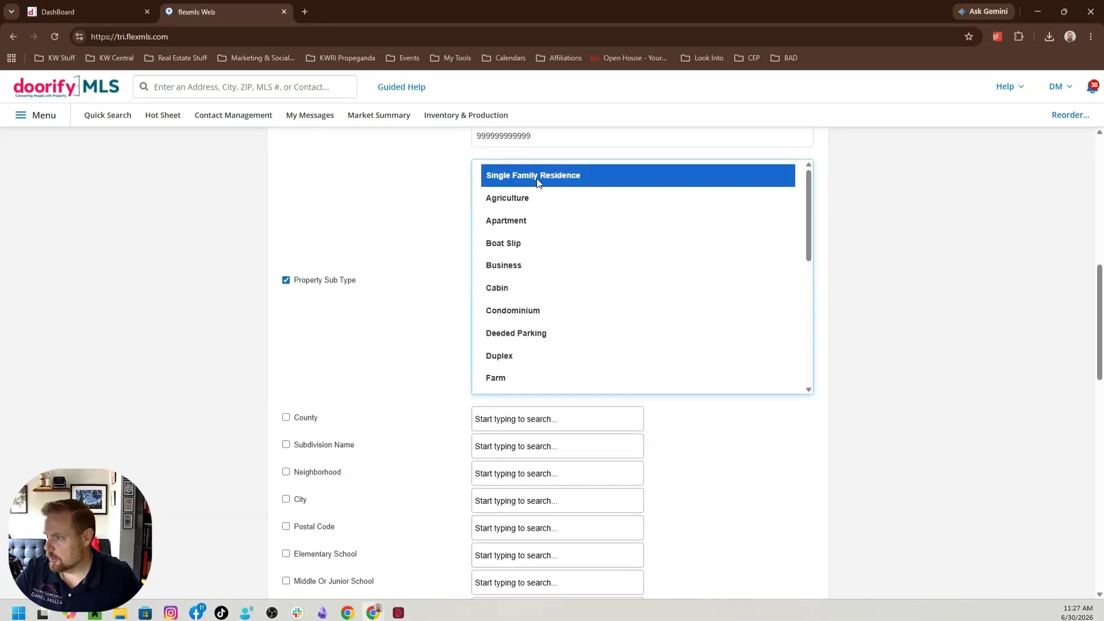
ctrl+click(536, 220)
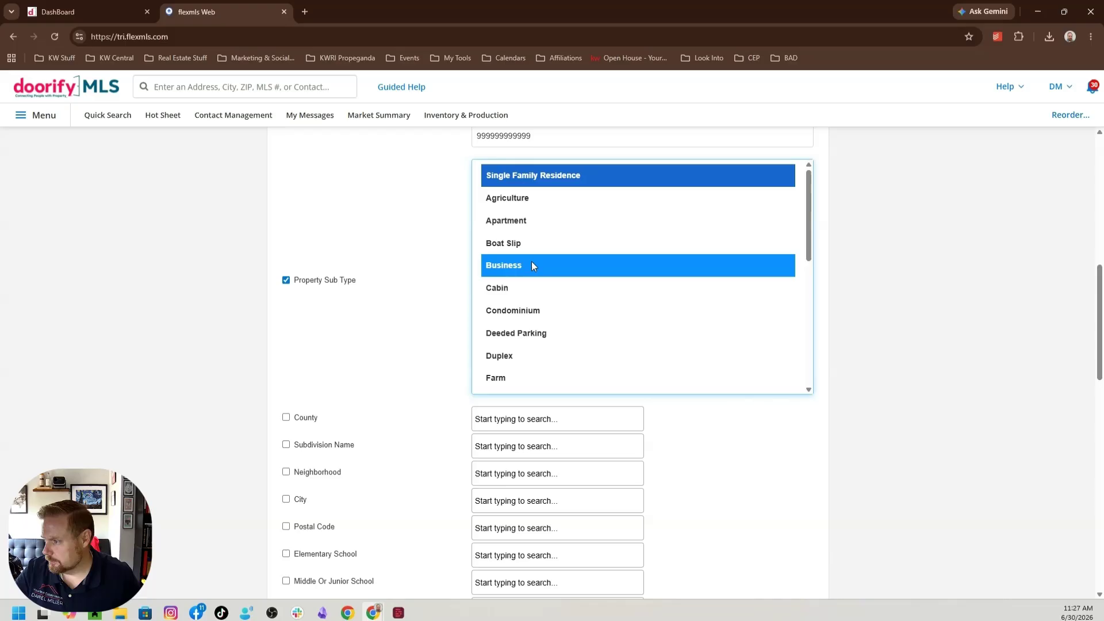
ctrl+click(517, 289)
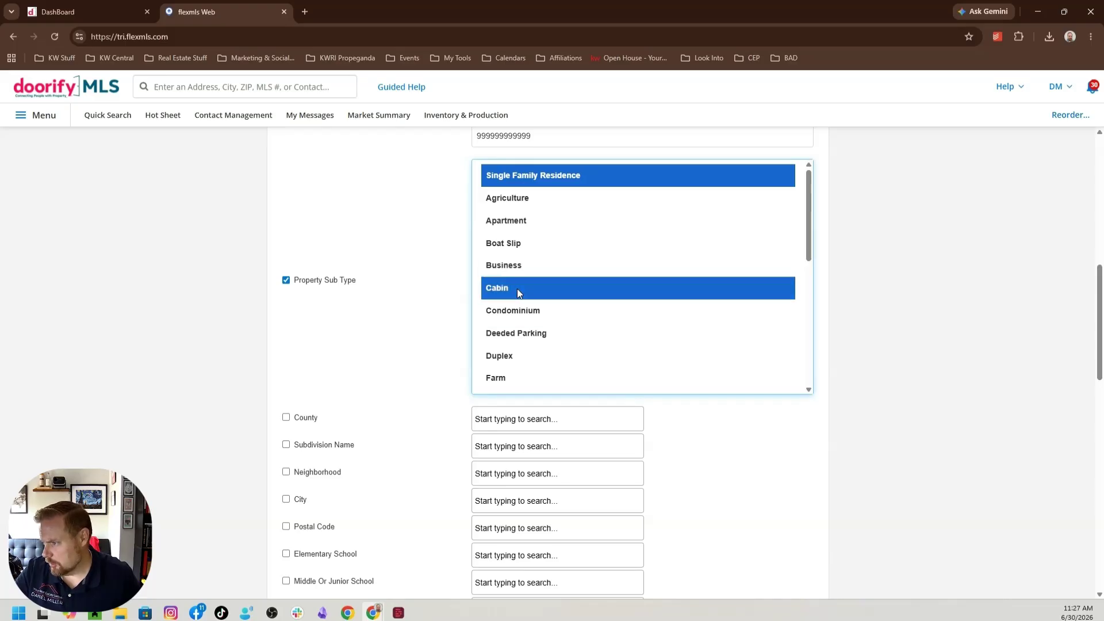
ctrl+click(534, 313)
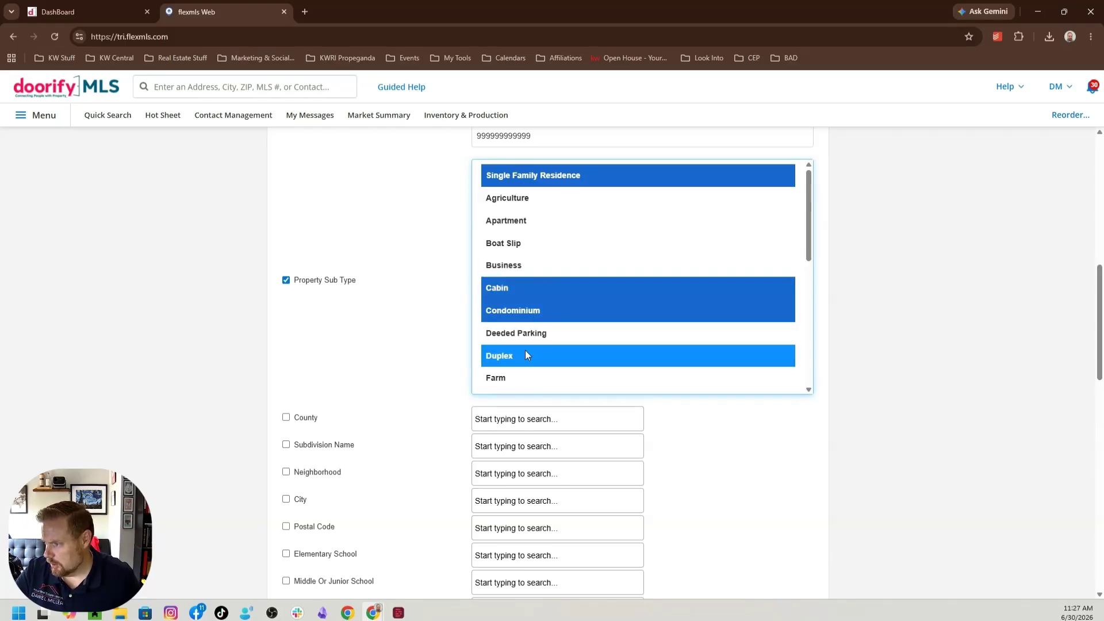
ctrl+click(523, 350)
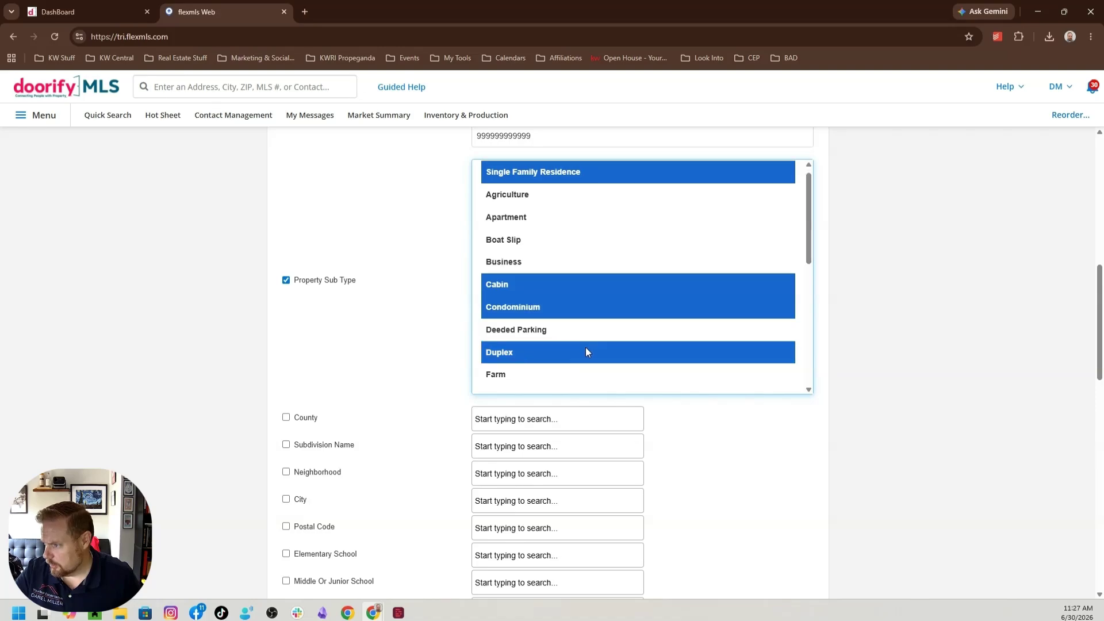
scroll(585, 347, down, 1)
ctrl+click(523, 319)
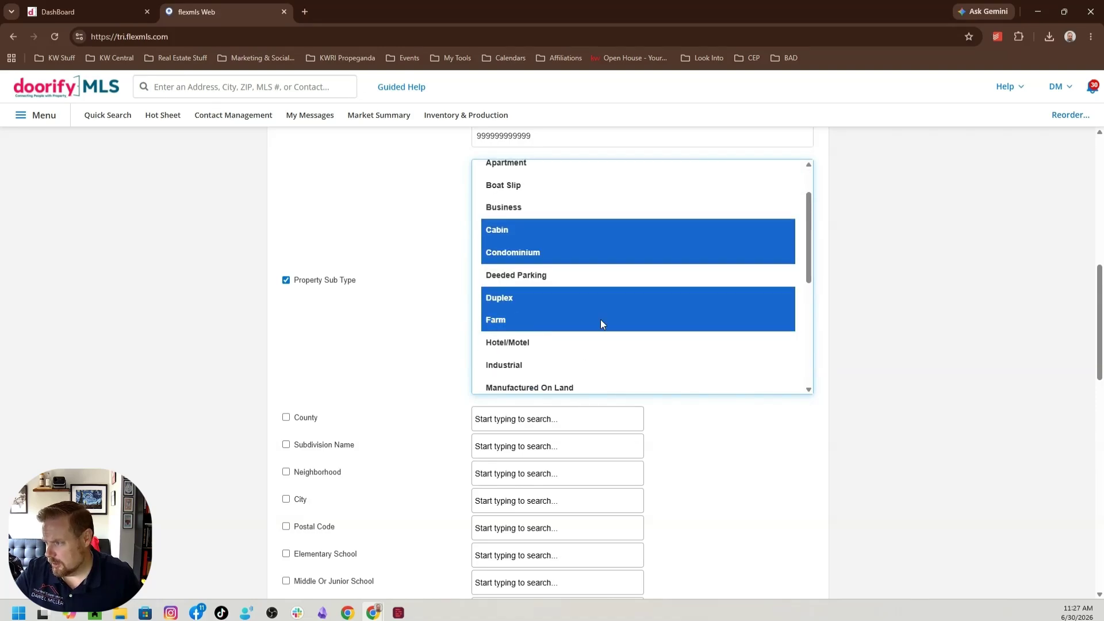
Add Multi Family, Quadruplex, Townhouse and Triplex to the selected property sub types and review the selection
scroll(596, 322, down, 1)
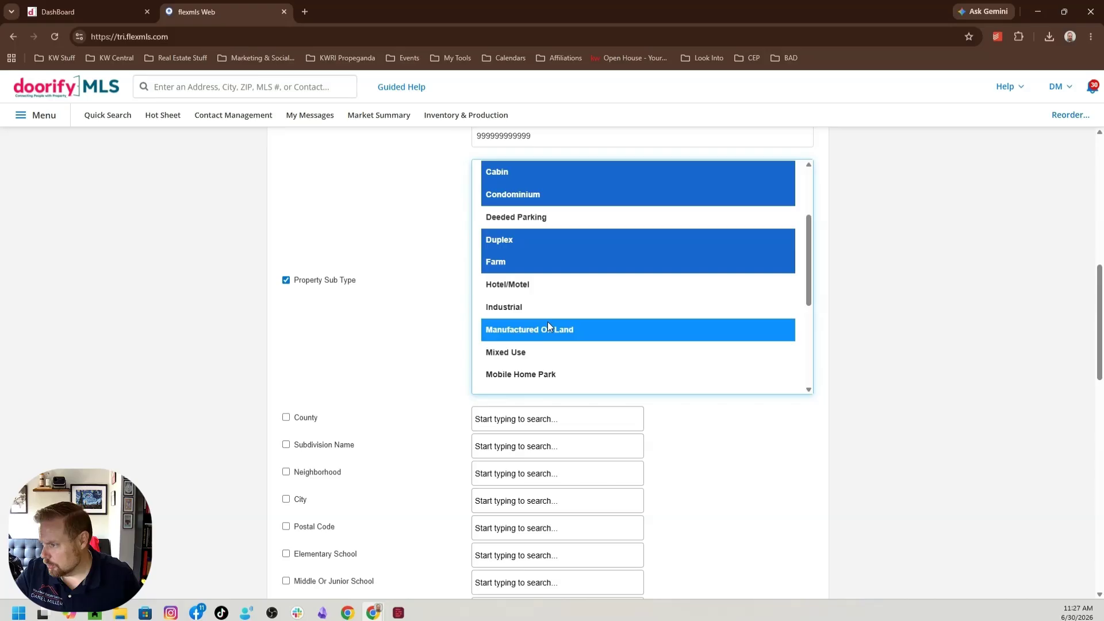
scroll(547, 322, down, 1)
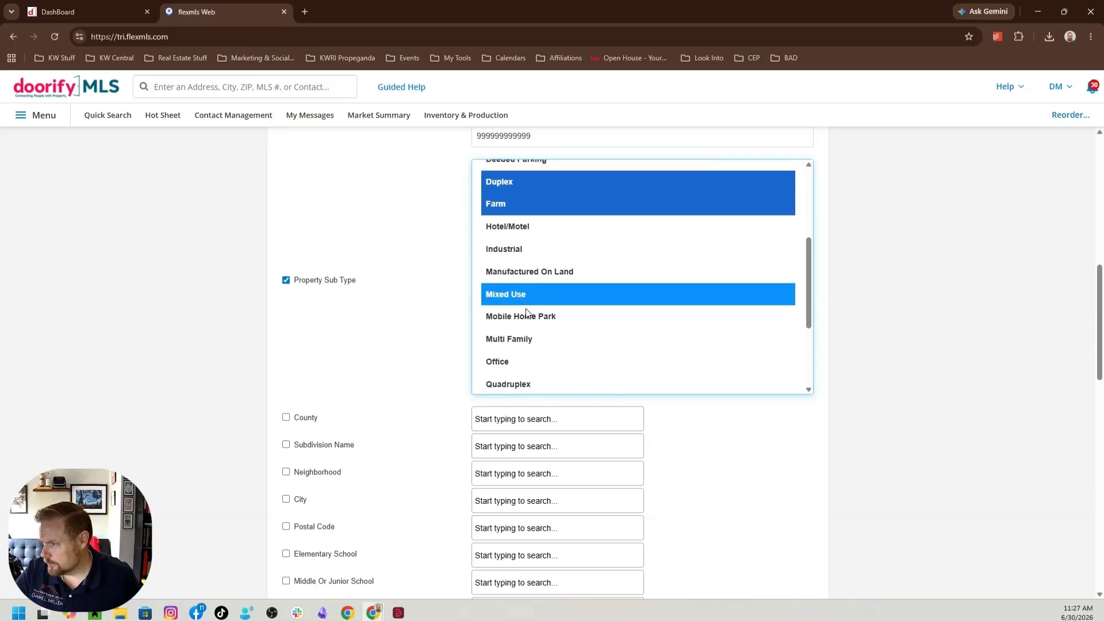
ctrl+click(531, 340)
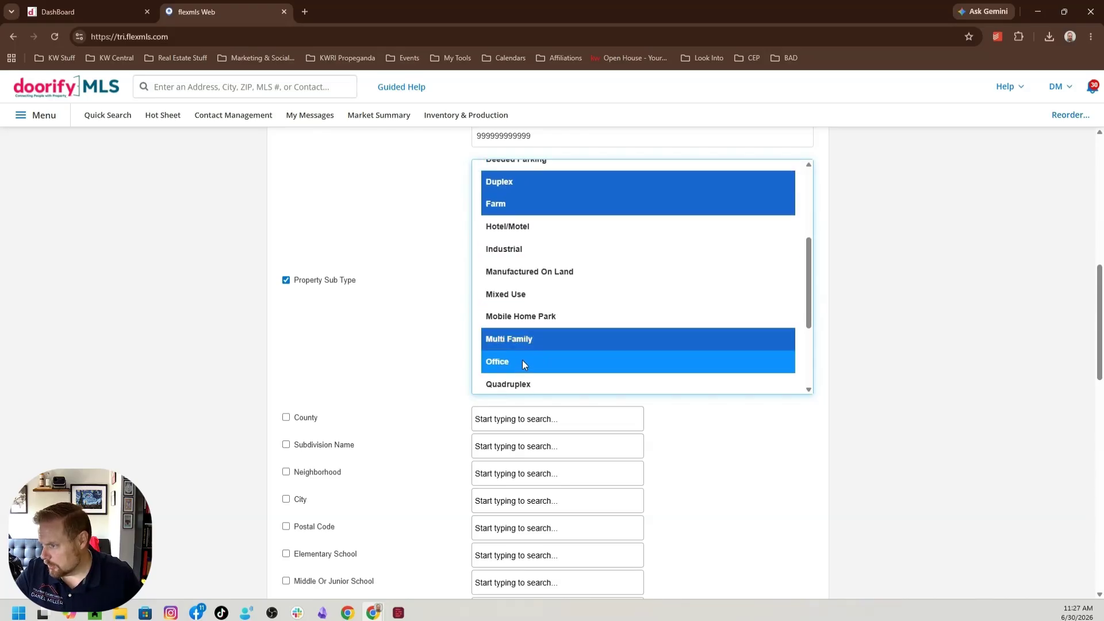
scroll(522, 360, down, 3)
ctrl+click(508, 248)
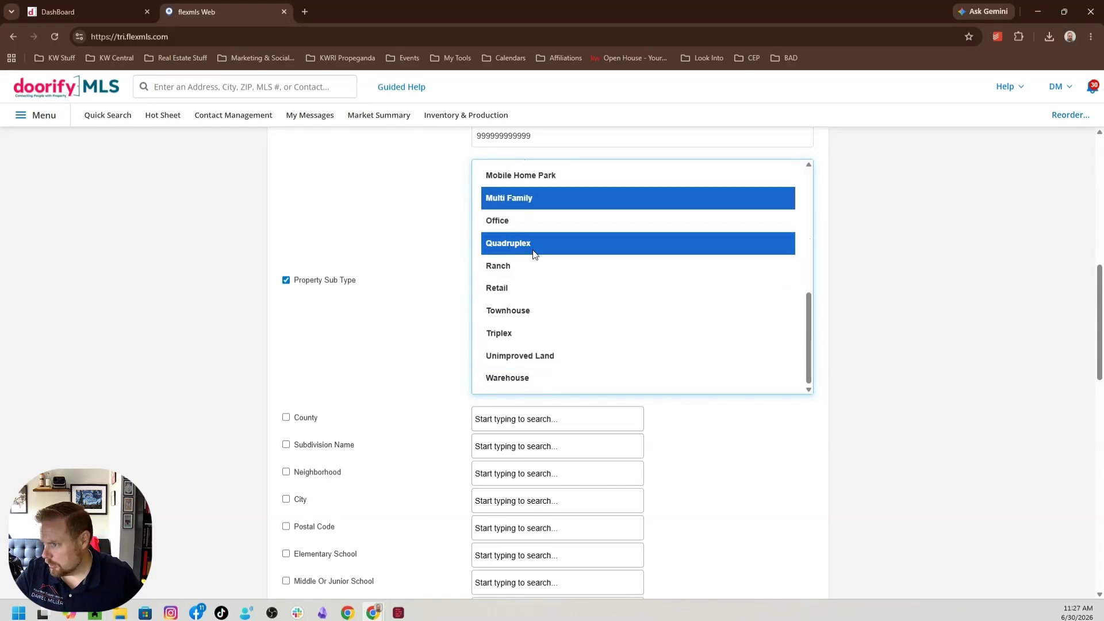
ctrl+click(516, 311)
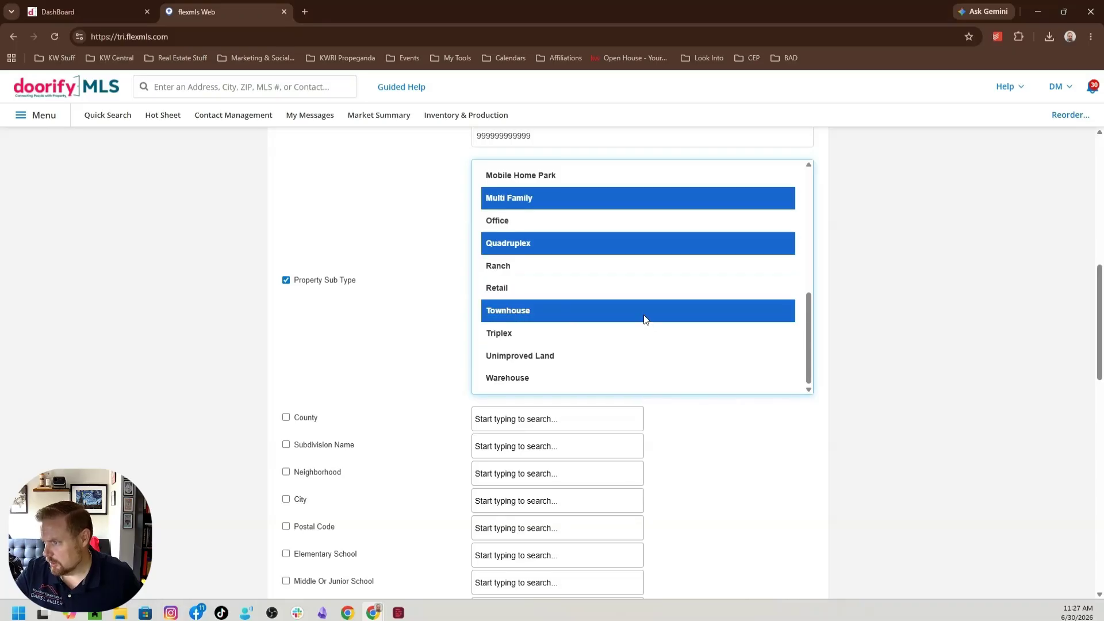
ctrl+click(550, 333)
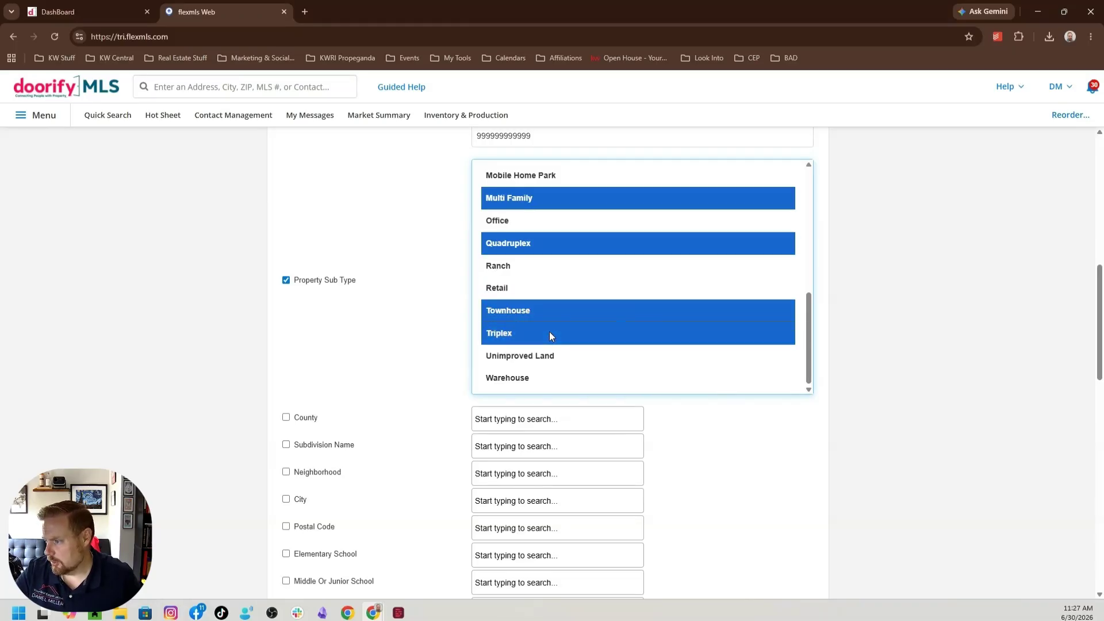
scroll(552, 332, down, 3)
scroll(633, 345, up, 2)
scroll(640, 358, up, 1)
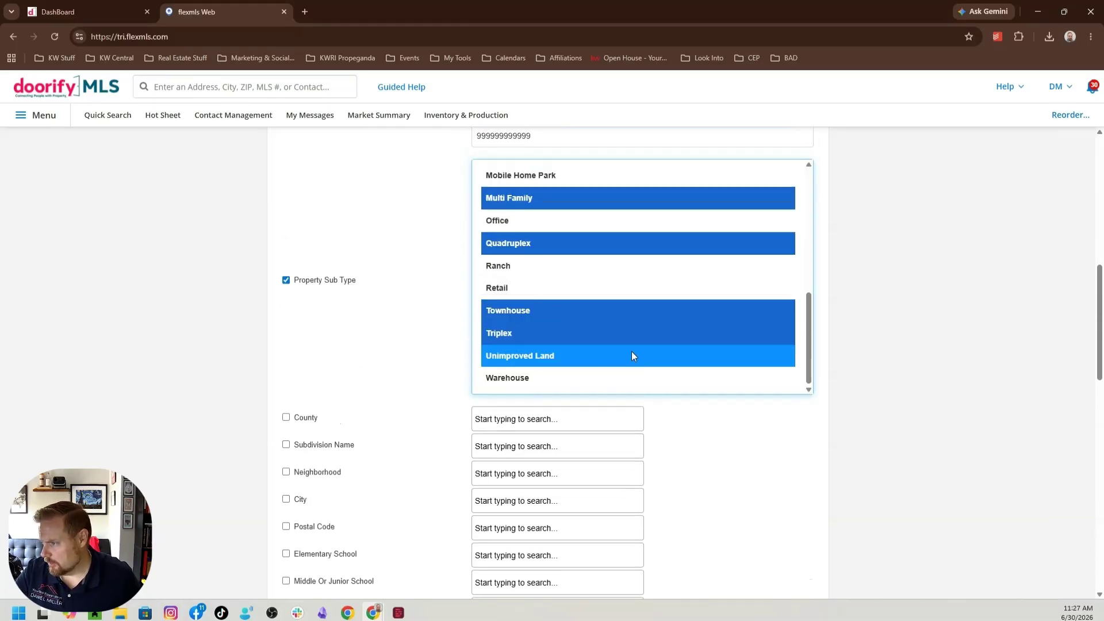
scroll(572, 286, up, 5)
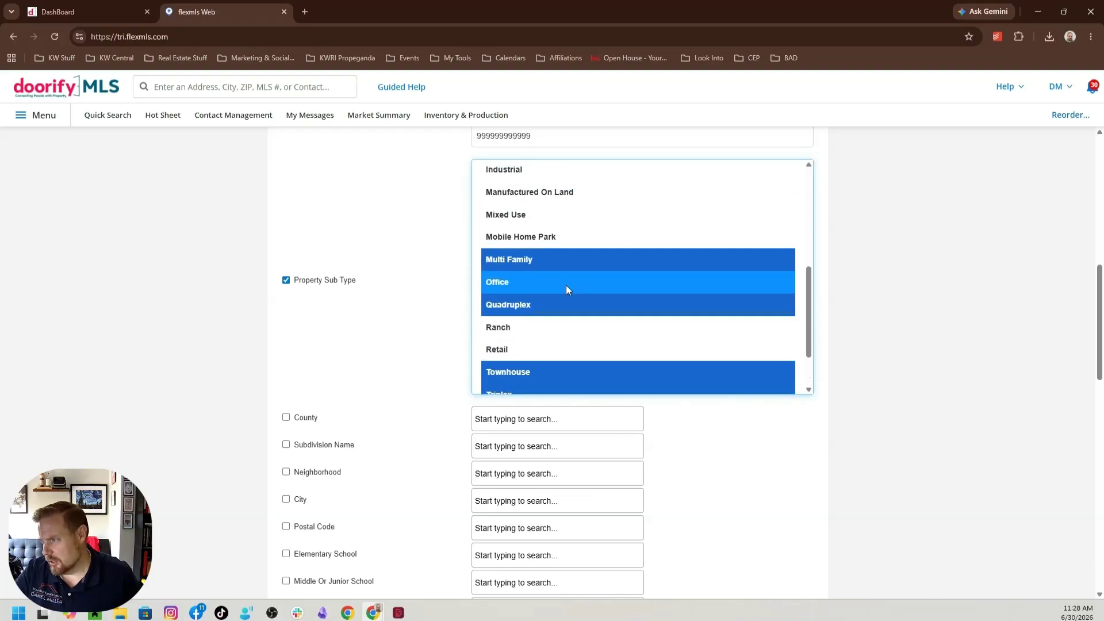
scroll(570, 288, down, 2)
scroll(569, 291, down, 3)
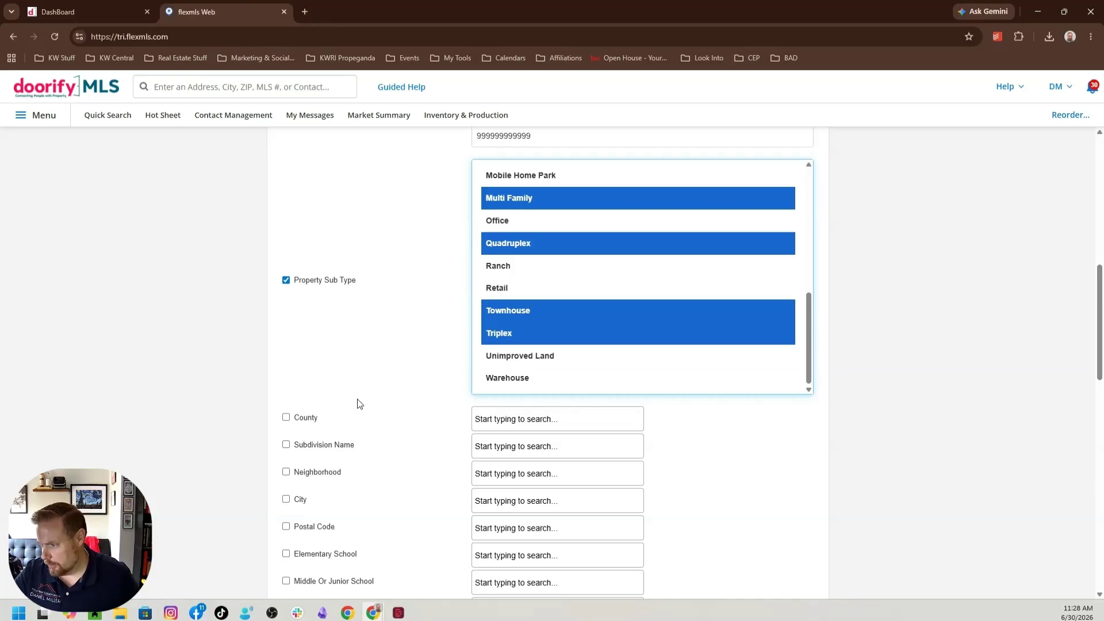
Enable the County filter and set it to Alamance
click(285, 418)
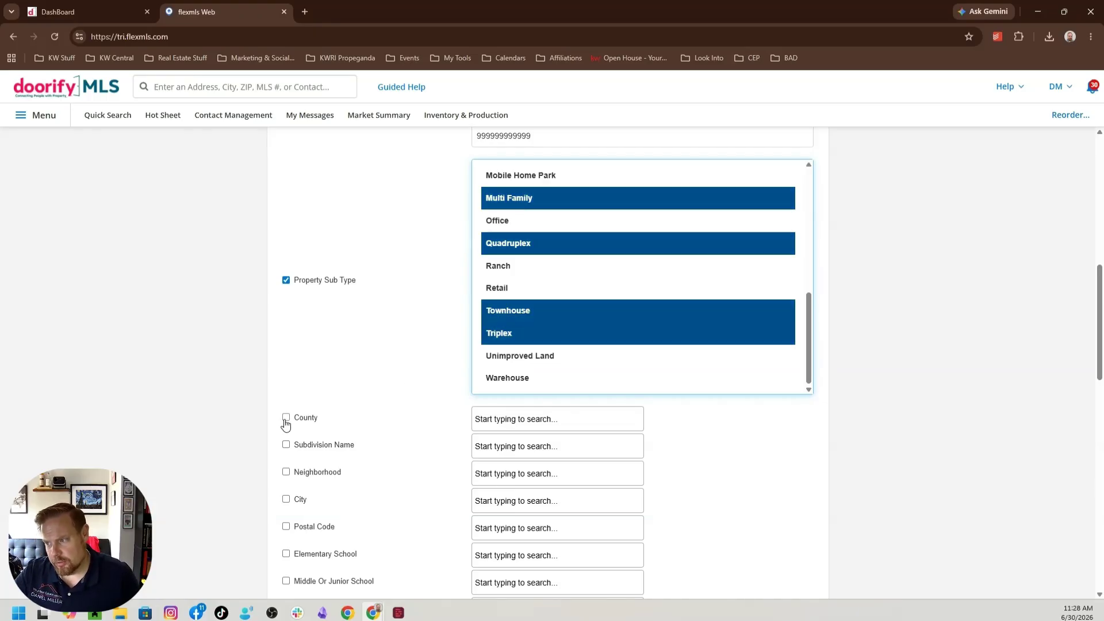
click(531, 415)
click(512, 463)
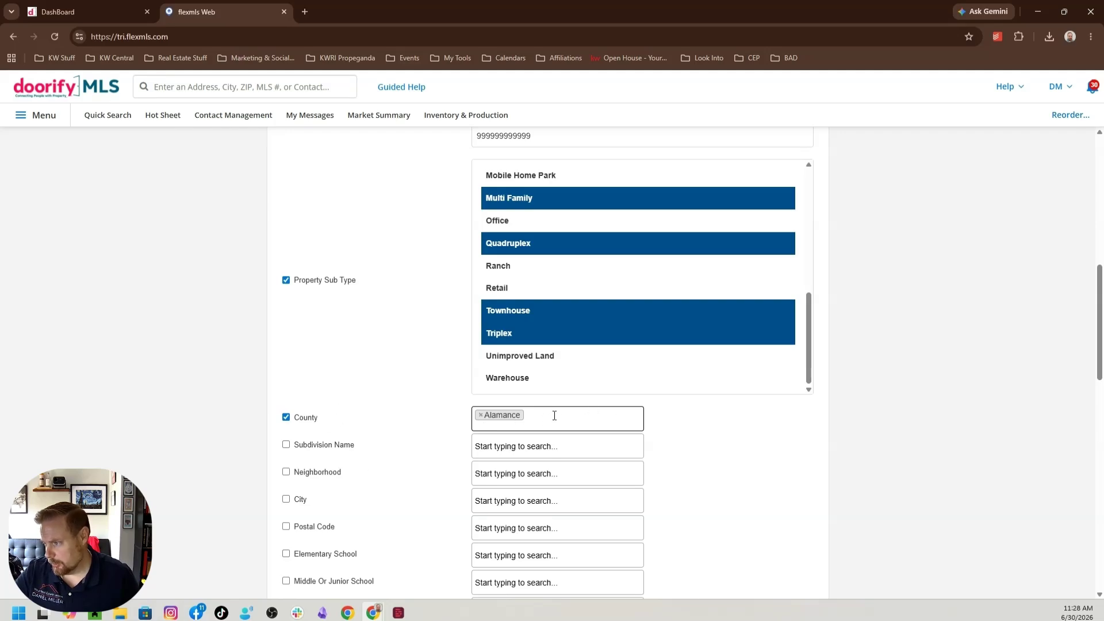
Set the statistic type to MLS and generate the report for the preset date range
scroll(749, 426, down, 5)
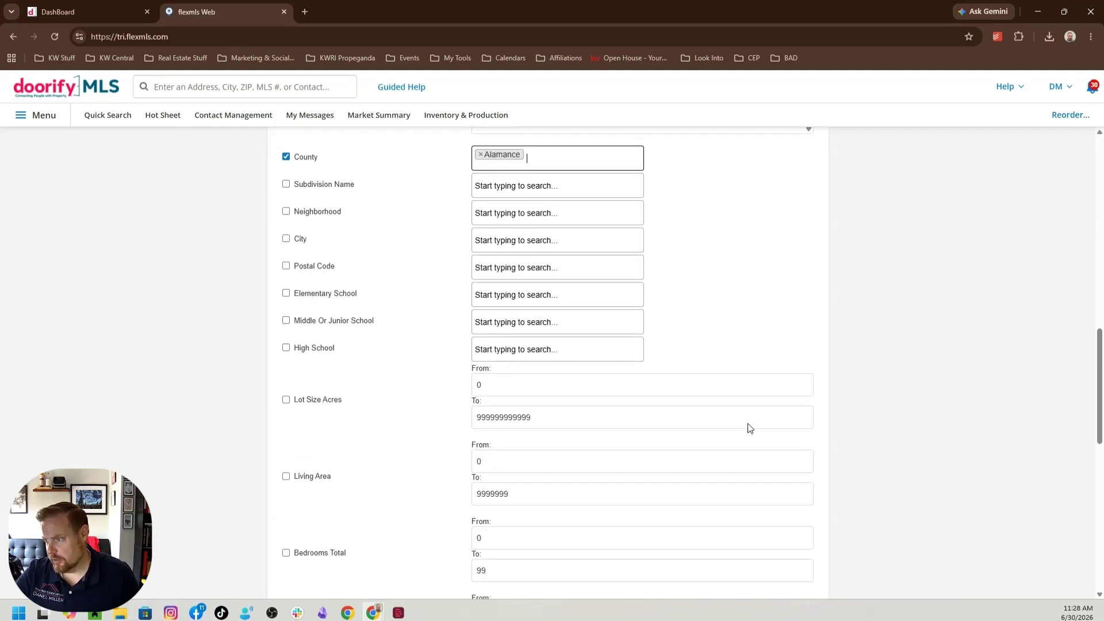
scroll(749, 426, down, 1)
scroll(749, 423, down, 9)
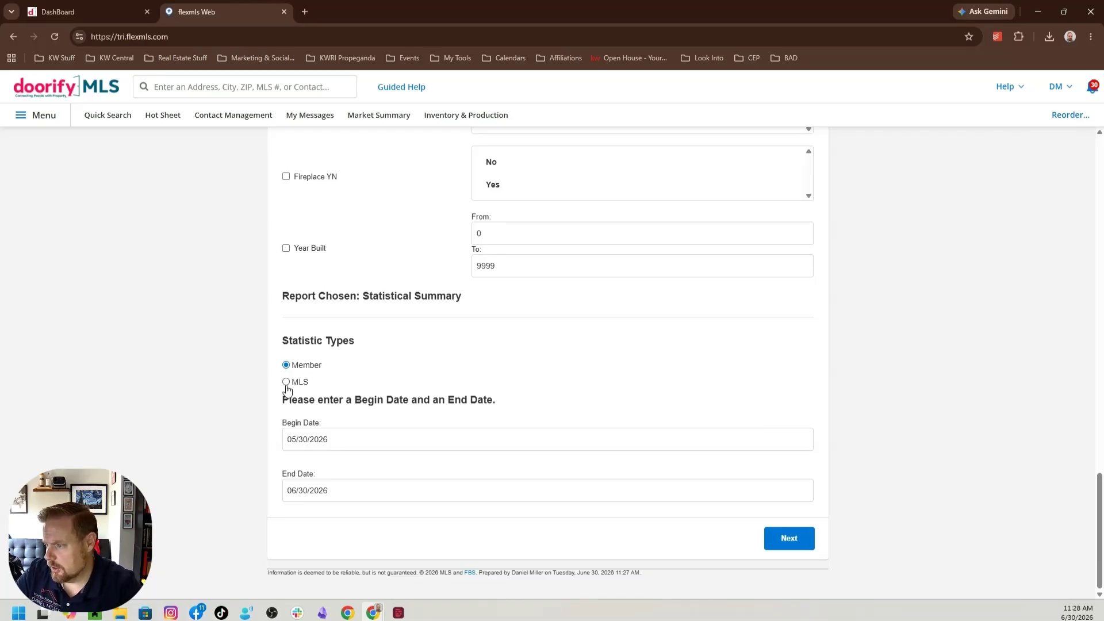
click(286, 383)
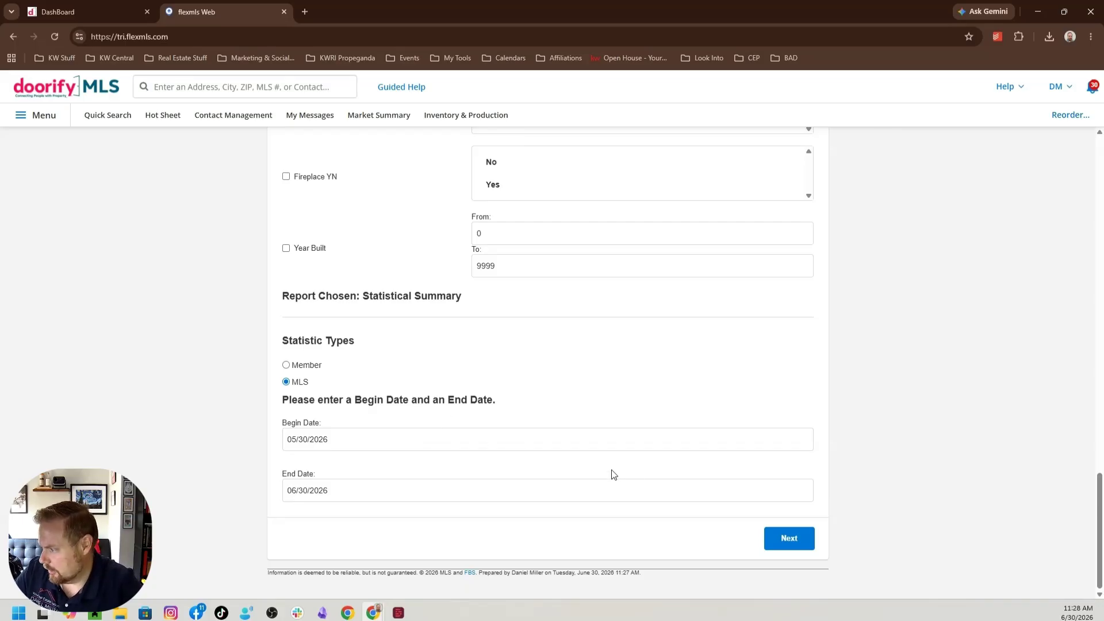
click(799, 541)
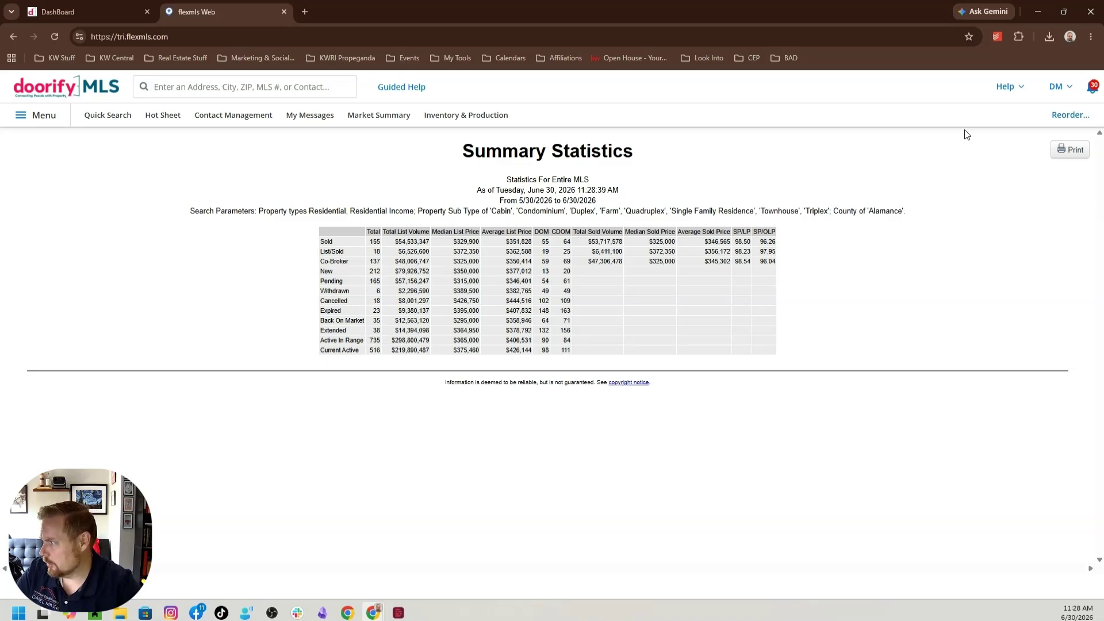
Print the Summary Statistics report with Save as PDF as the destination and proceed to saving the file
click(1068, 149)
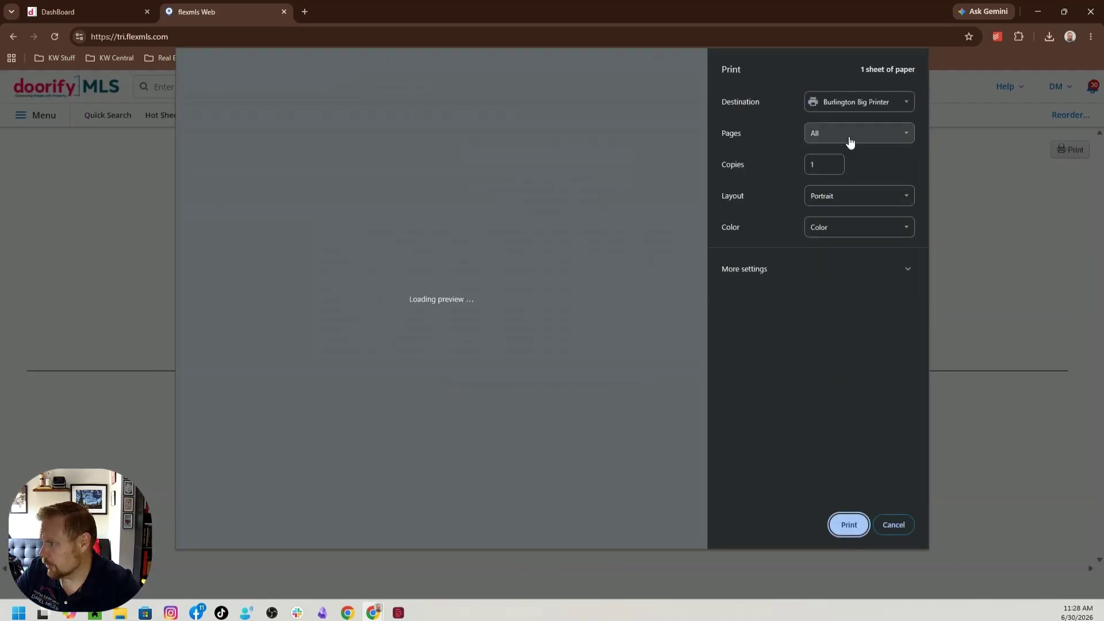
click(850, 106)
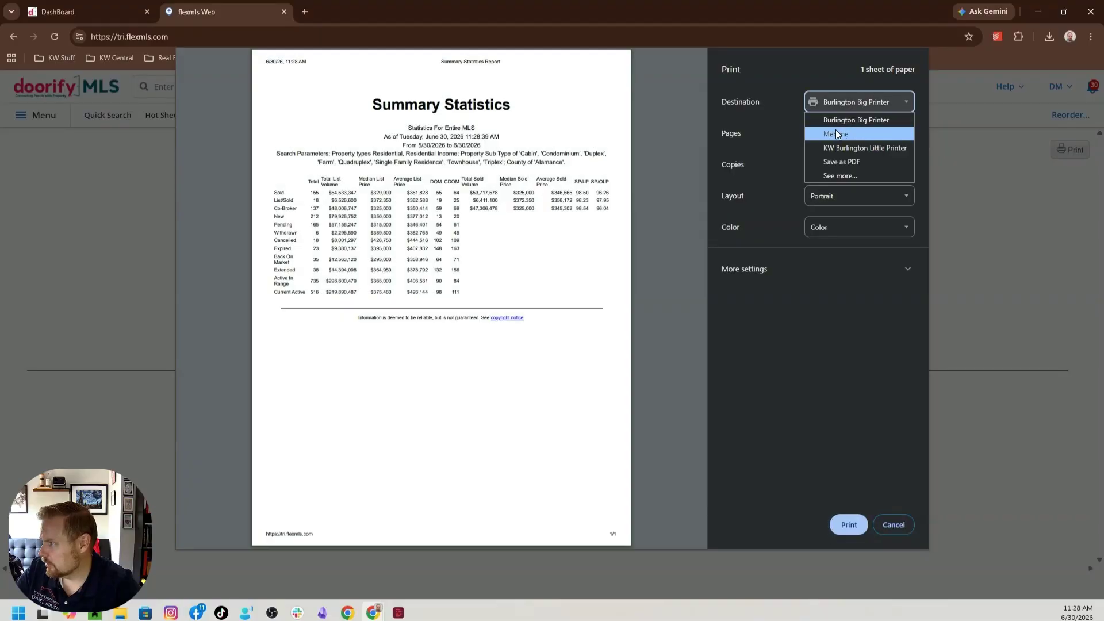
click(843, 161)
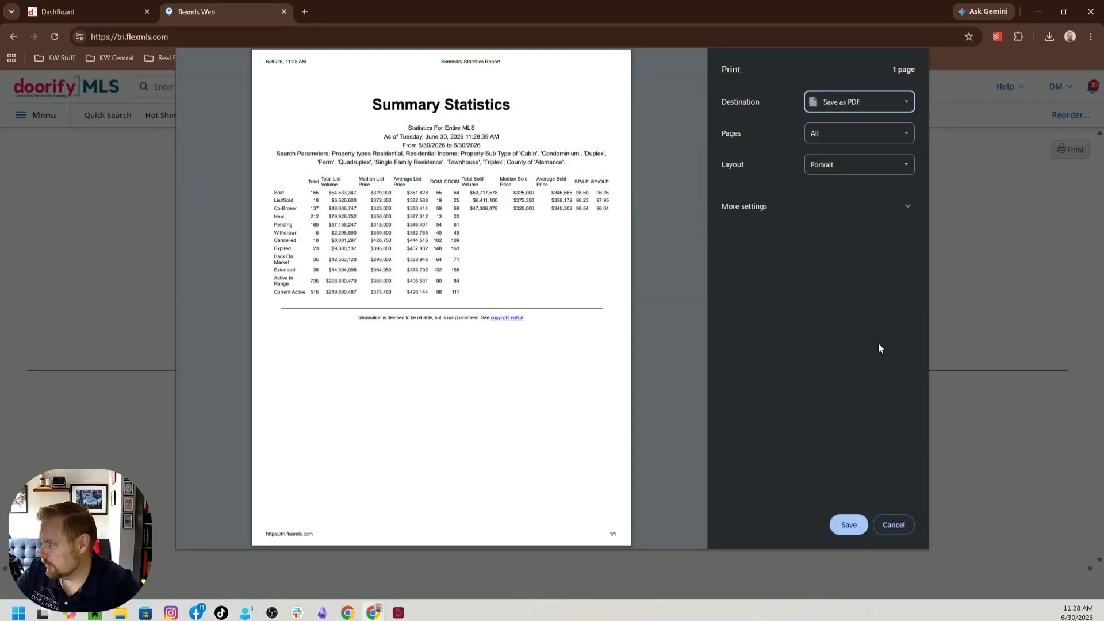
click(848, 525)
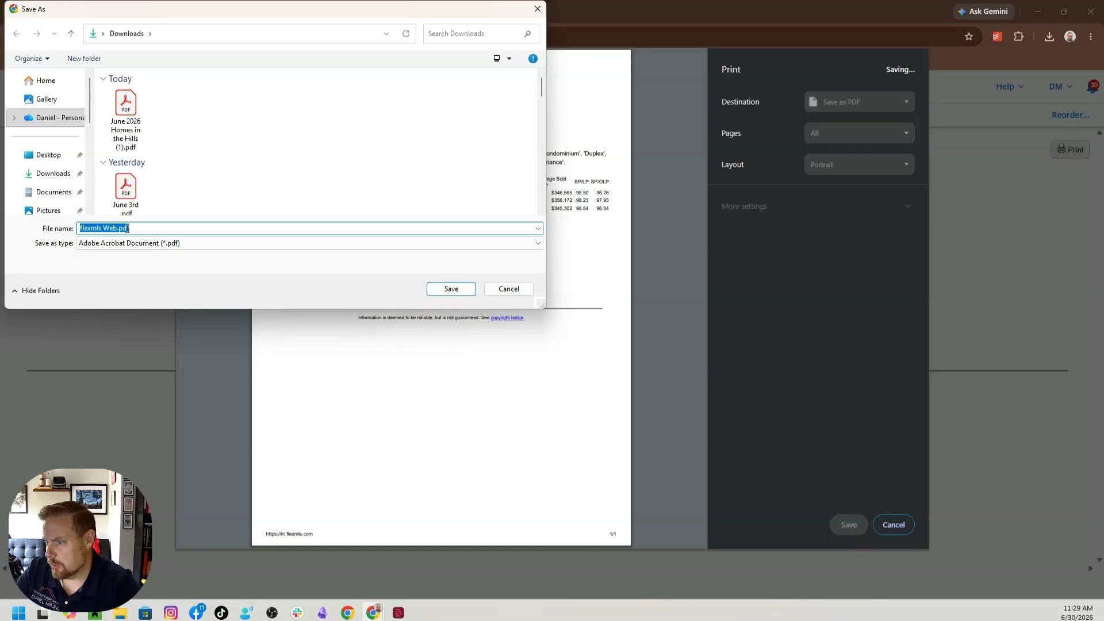
Save the Summary Statistics PDF in the Downloads folder under the file name "June2026 Numbers"
click(118, 227)
key(BackSpace)
key(BackSpace)
key(BackSpace)
key(BackSpace)
key(BackSpace)
key(BackSpace)
key(BackSpace)
key(BackSpace)
key(BackSpace)
key(BackSpace)
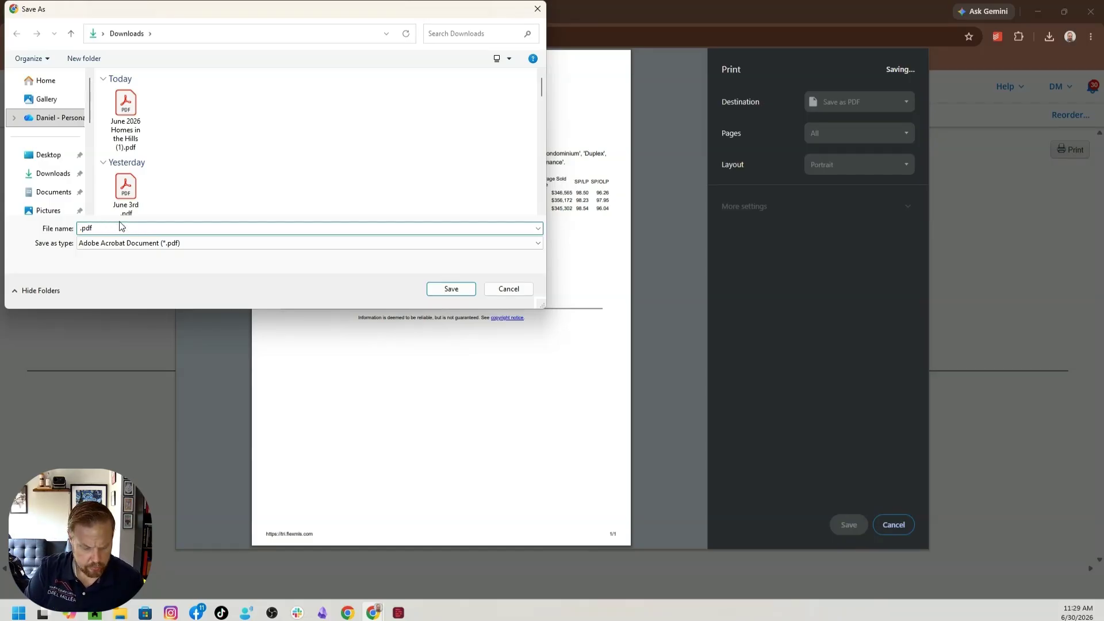
text(June2026)
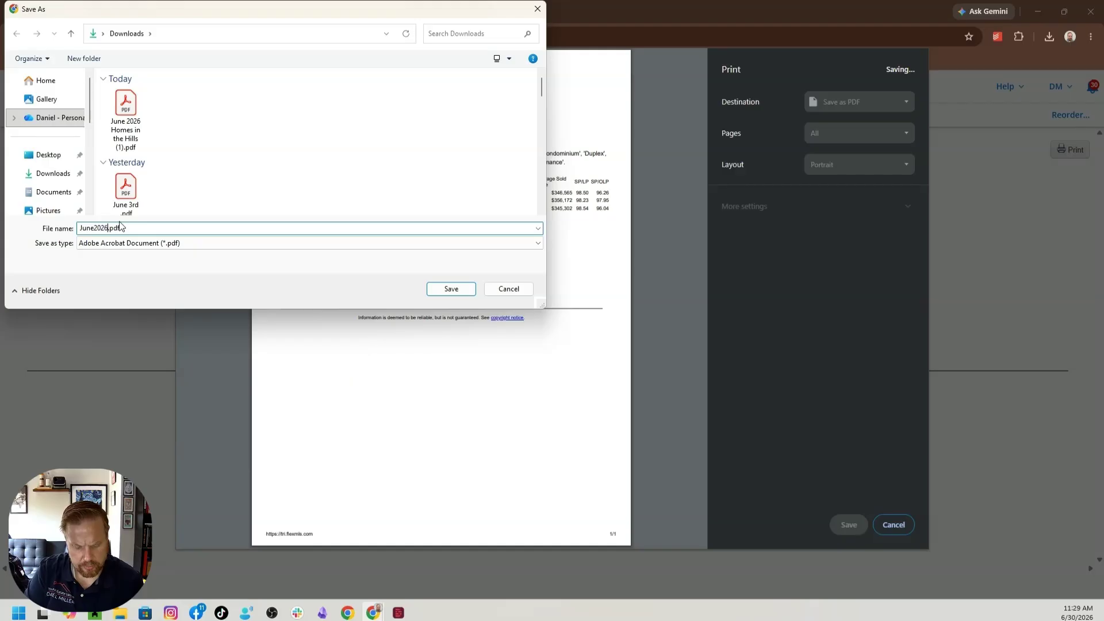
text( Alamance)
key(Return)
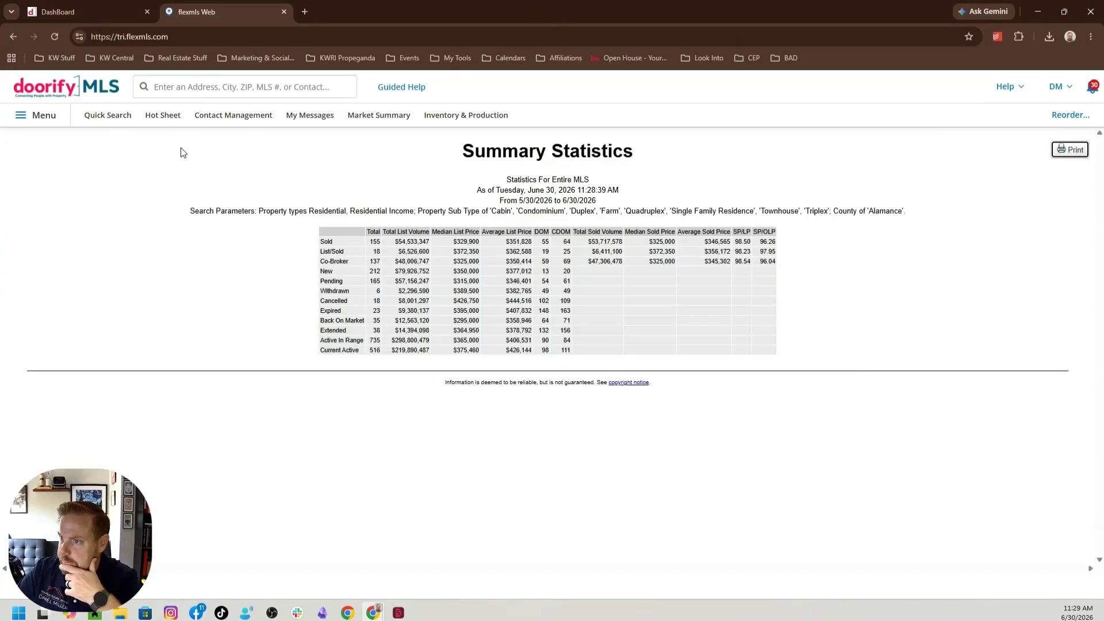
Return to the Report Generation form and review the chosen property types, sub types, county filter and statistic type
click(16, 37)
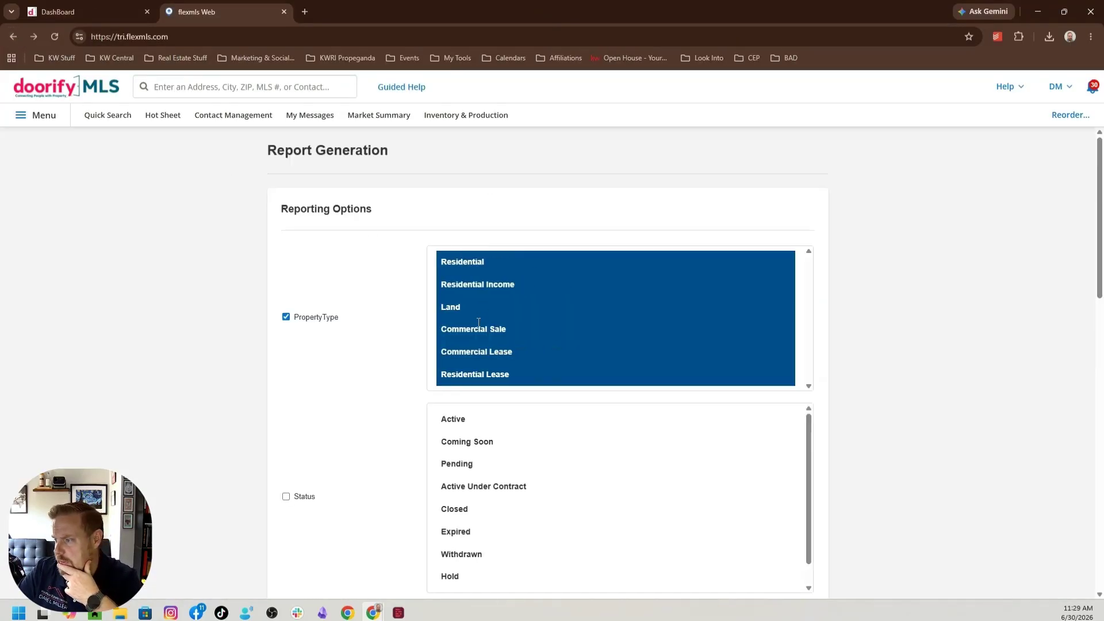
scroll(448, 322, down, 15)
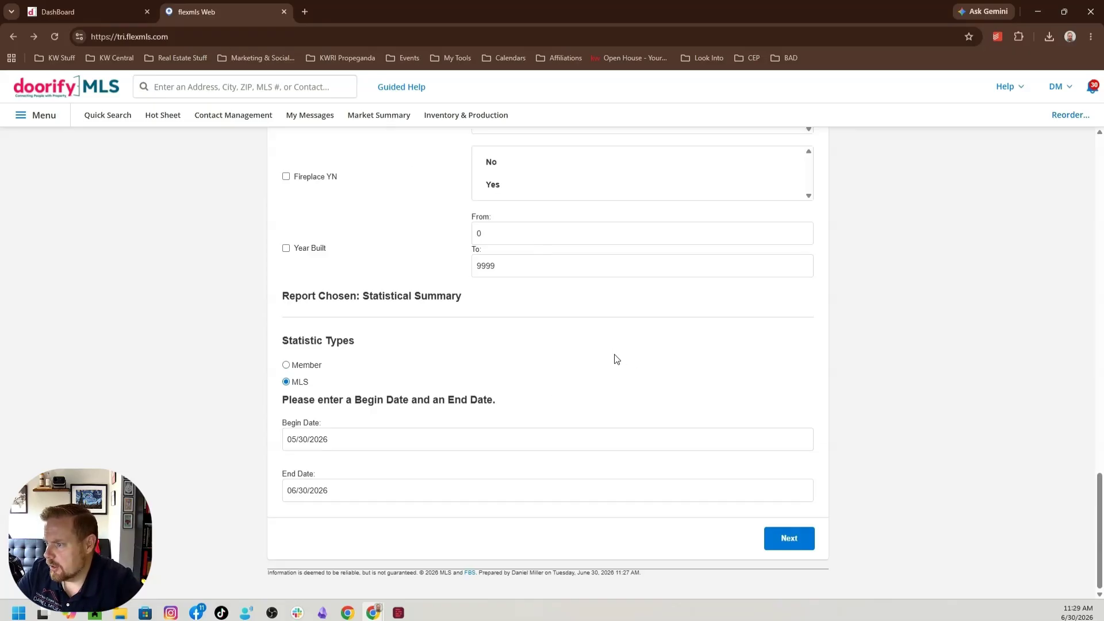
scroll(615, 363, up, 6)
scroll(616, 363, up, 8)
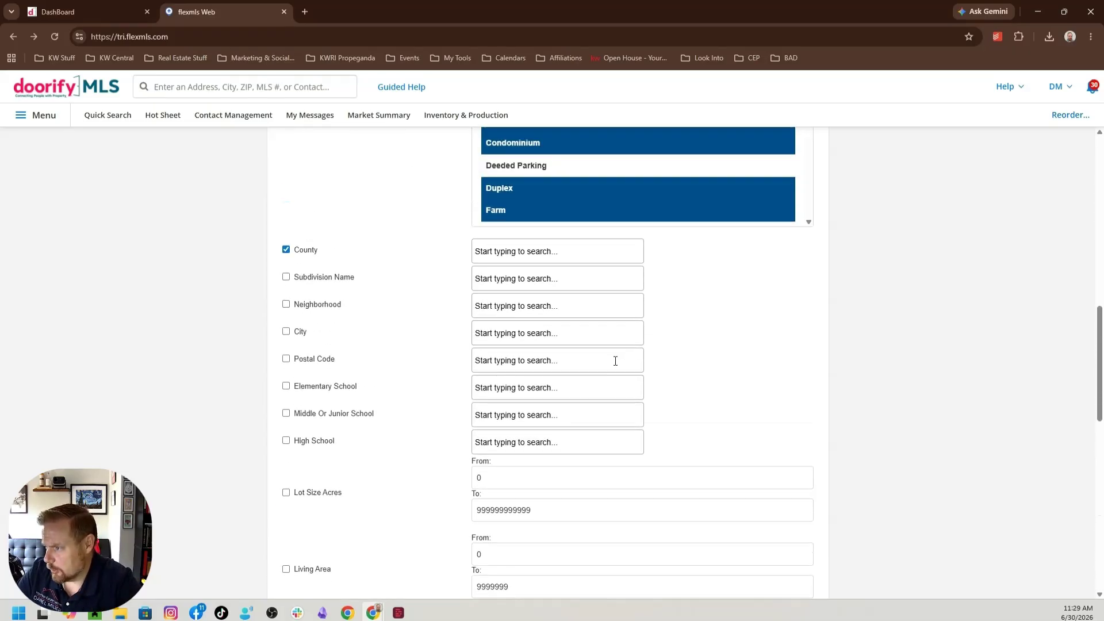
scroll(615, 361, up, 6)
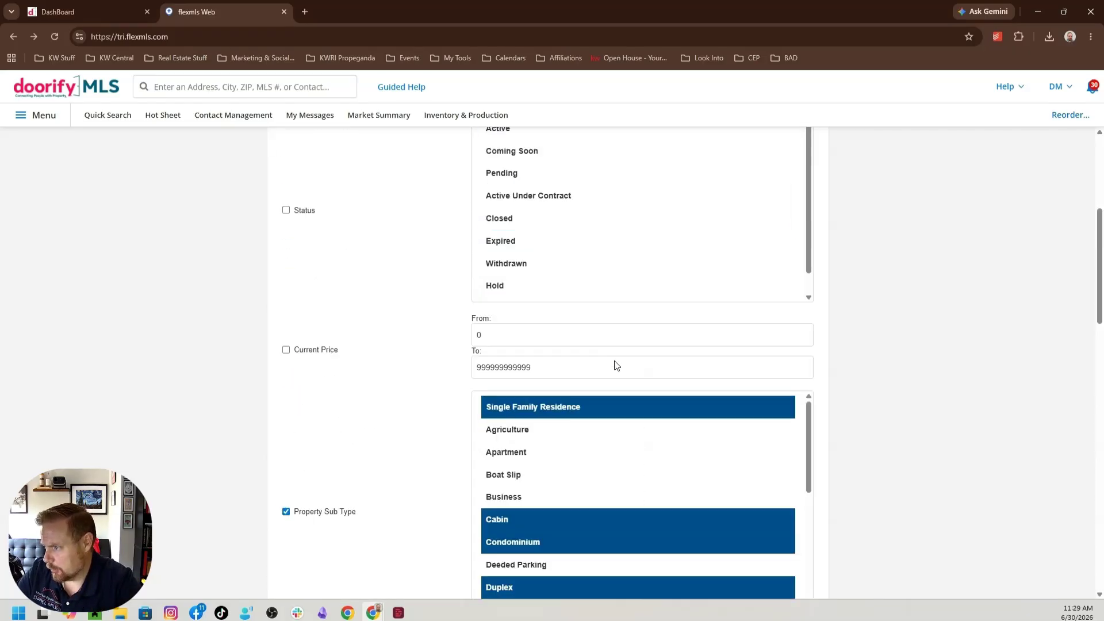
scroll(614, 363, up, 4)
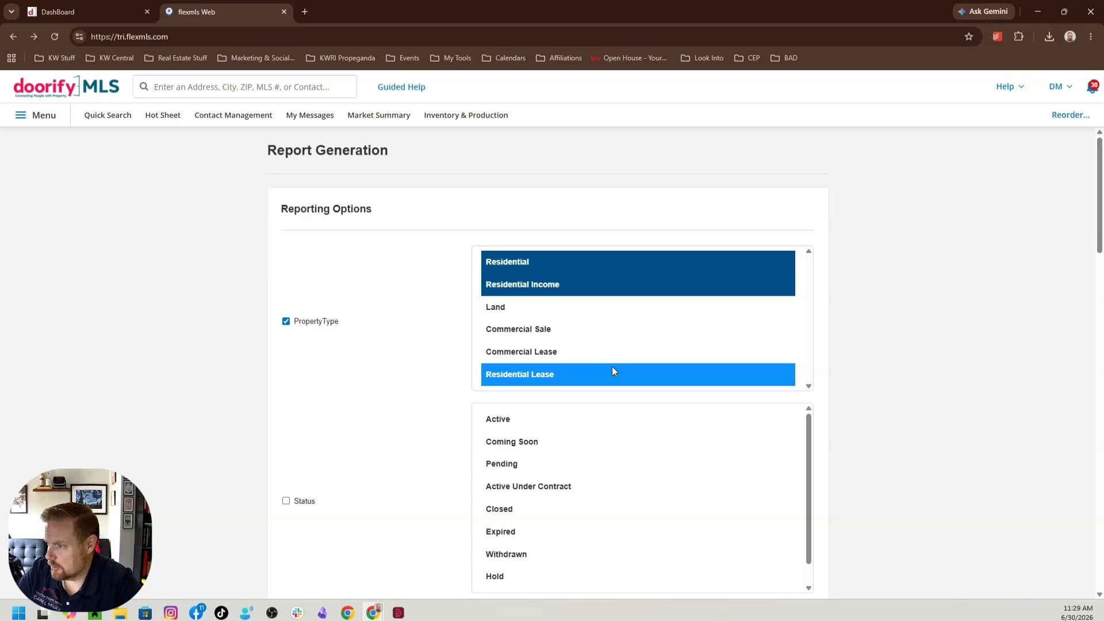
scroll(613, 368, down, 20)
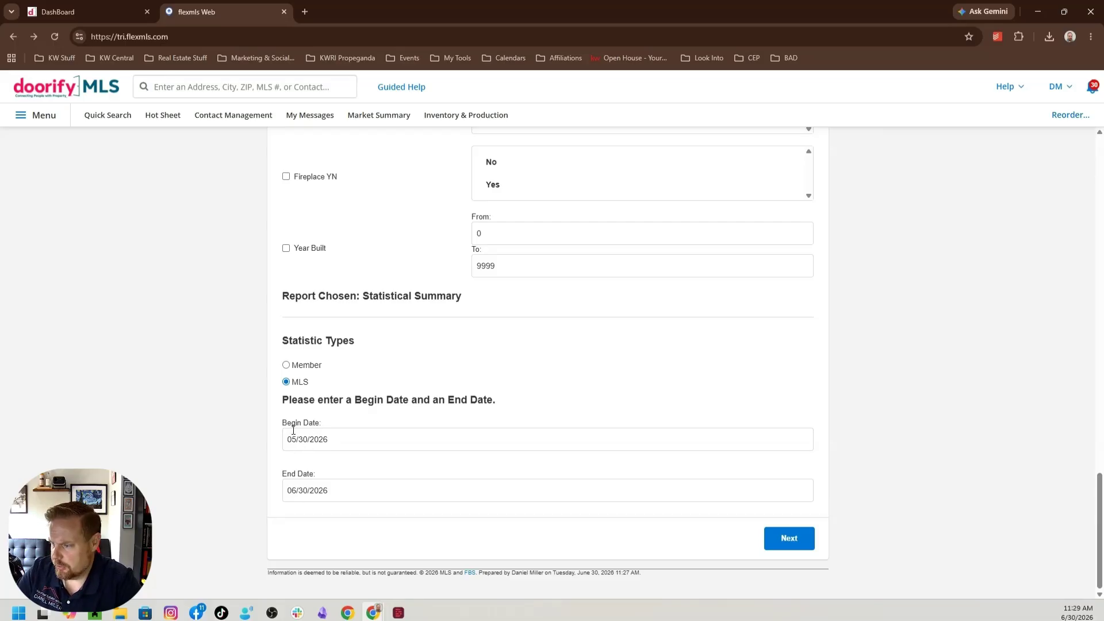
Set the begin date to 05/30/2025 and the end date to 06/30/2025, and generate the report
click(333, 439)
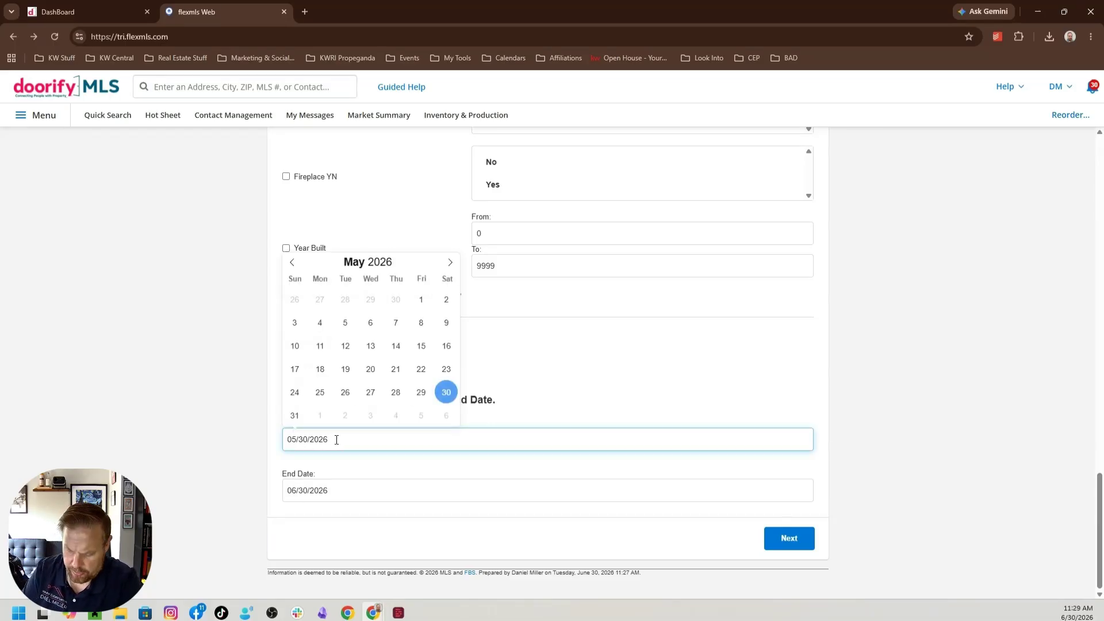
key(BackSpace)
text(5)
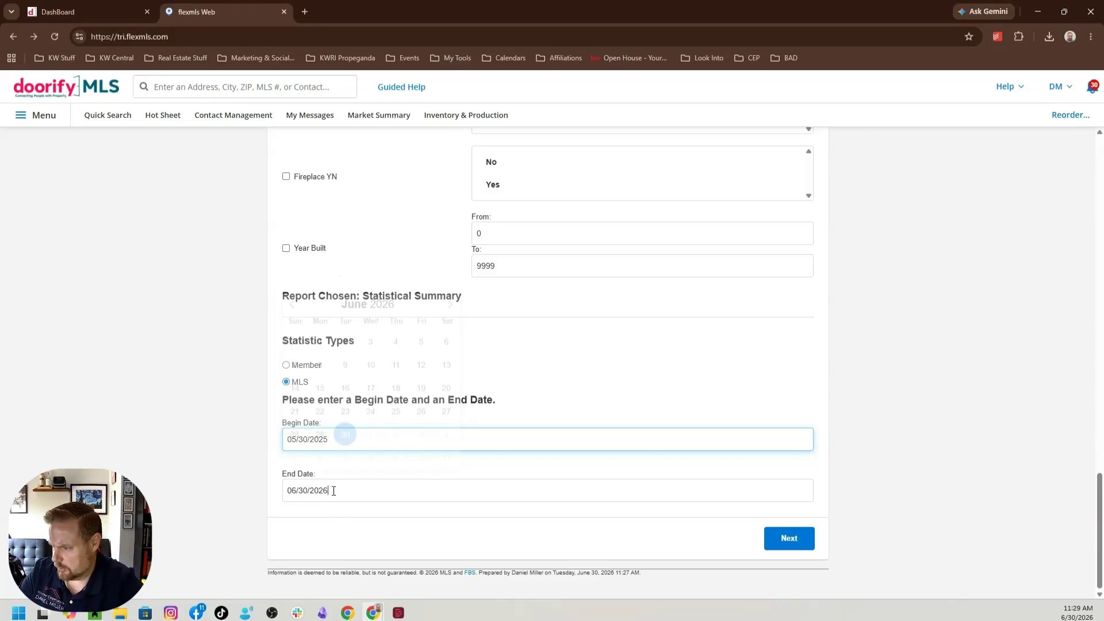
click(333, 490)
key(BackSpace)
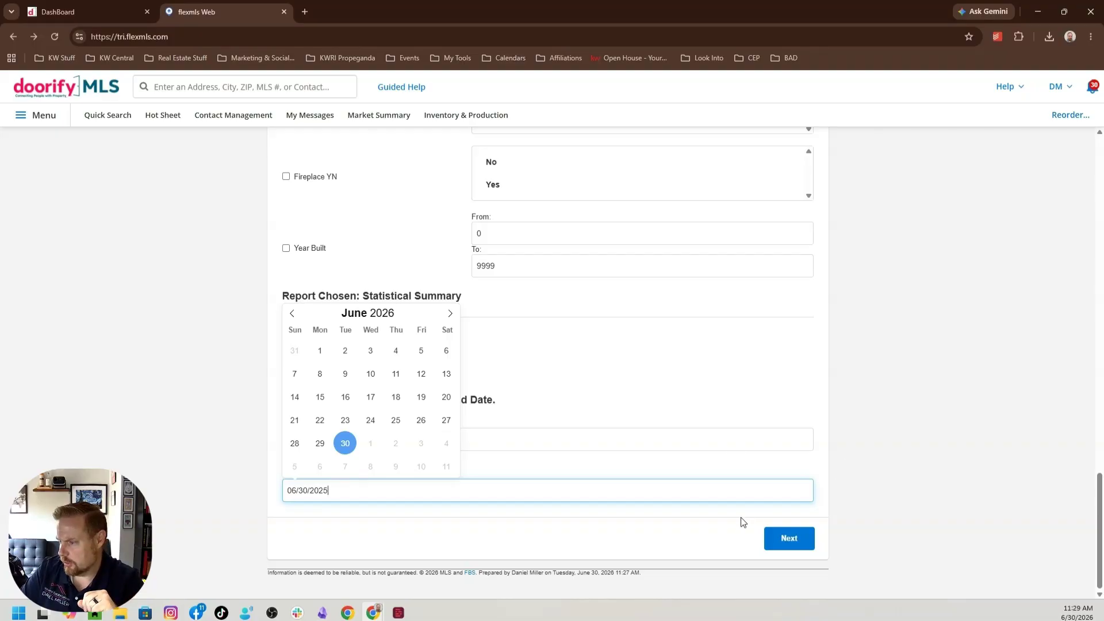
click(789, 541)
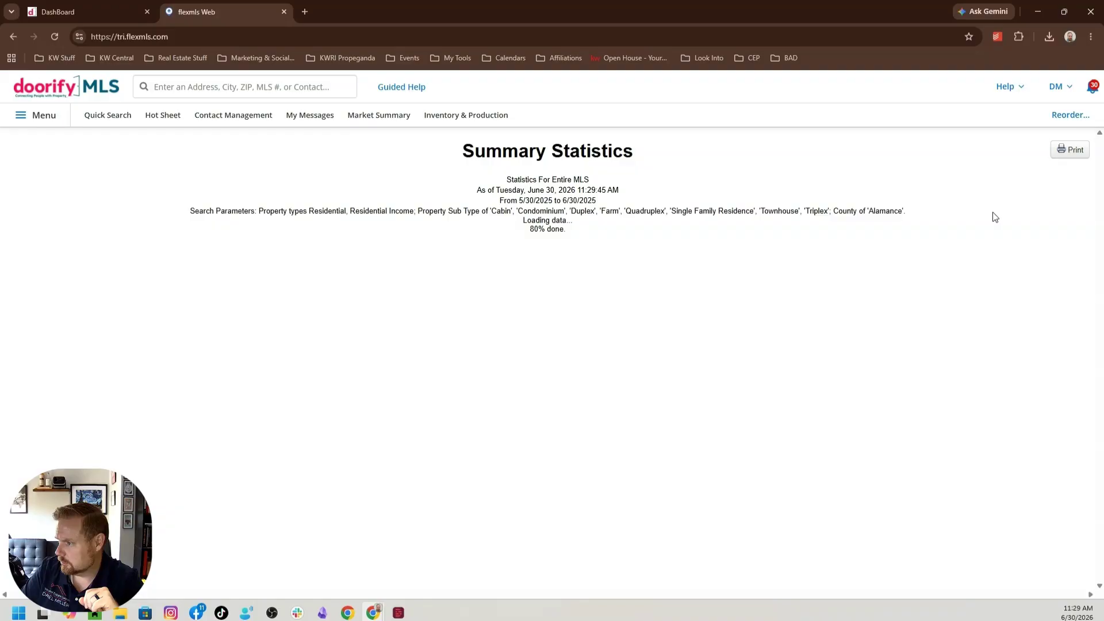
Print the Summary Statistics report to PDF and save it in Downloads as "June2025 NUmbers"
click(1071, 150)
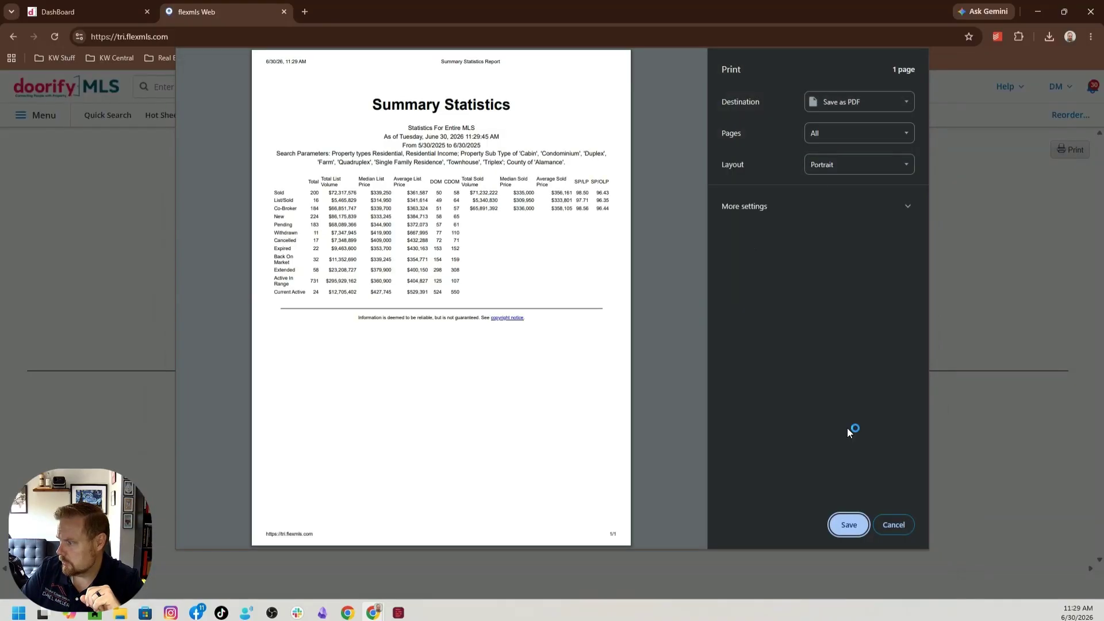
click(850, 525)
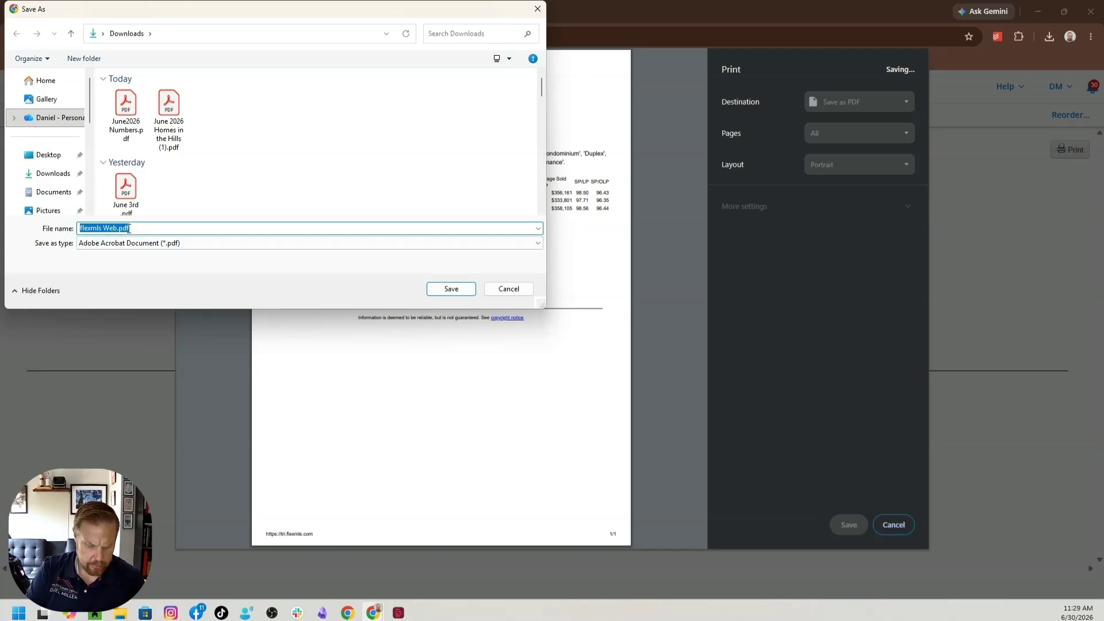
text(June20)
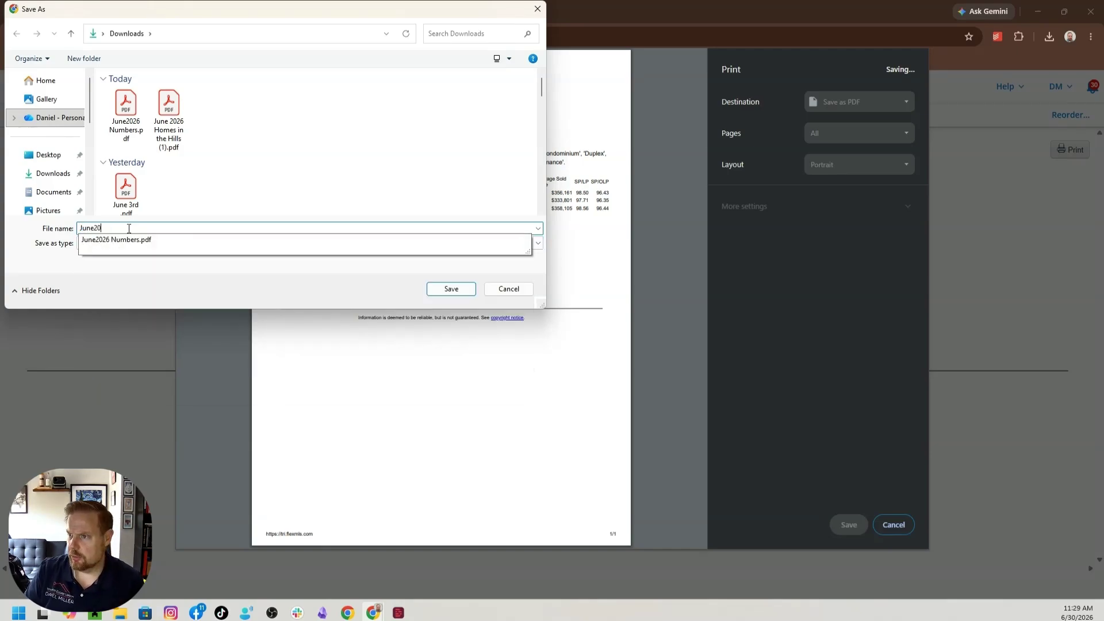
text(25 NUmbers)
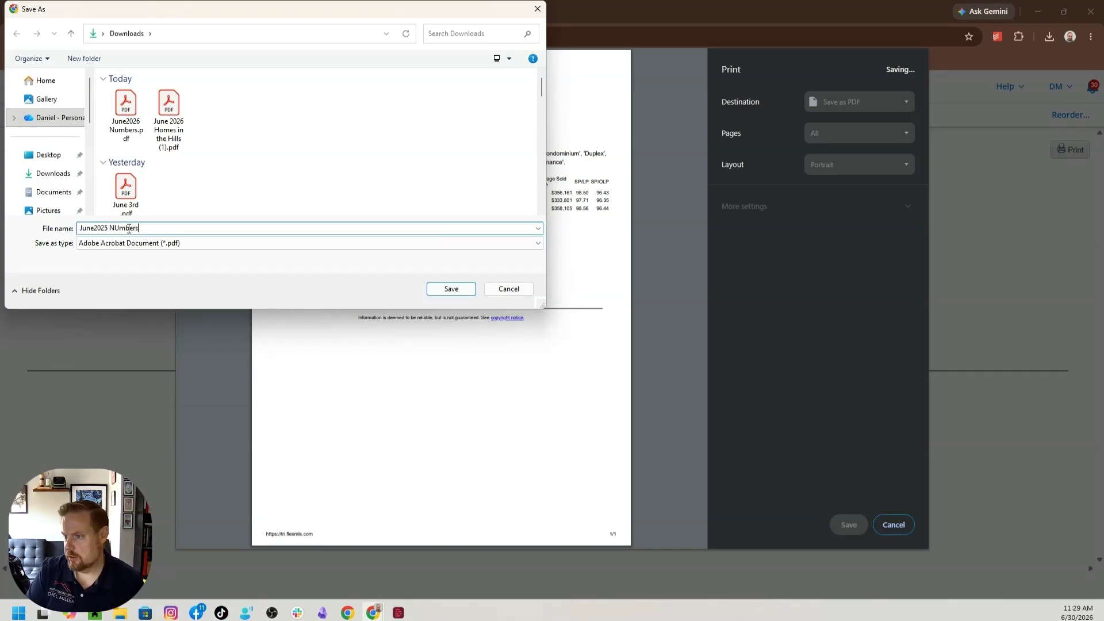
key(Return)
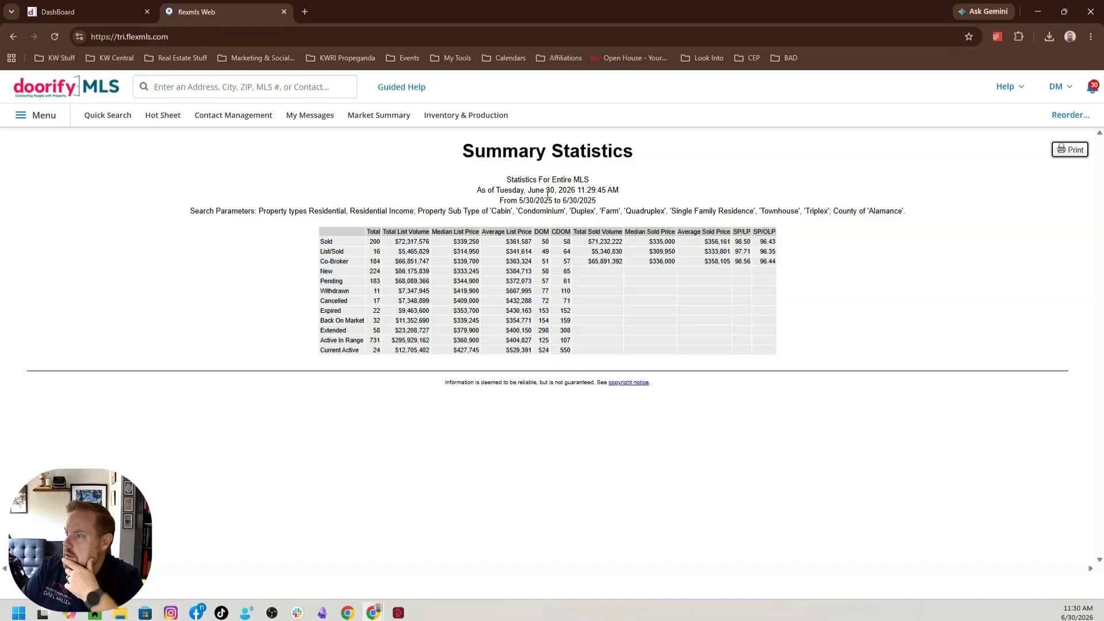
Return to the report form, set the date range to 06/30/2025 through 06/30/2026 with MLS statistics, and generate the report
click(14, 35)
scroll(390, 329, down, 20)
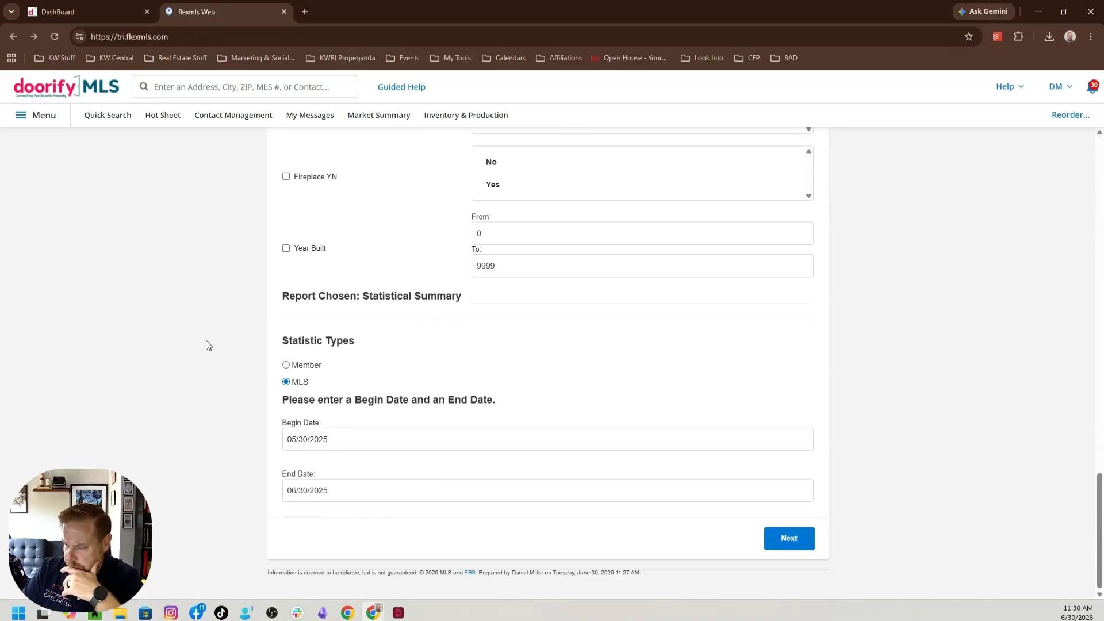
click(286, 382)
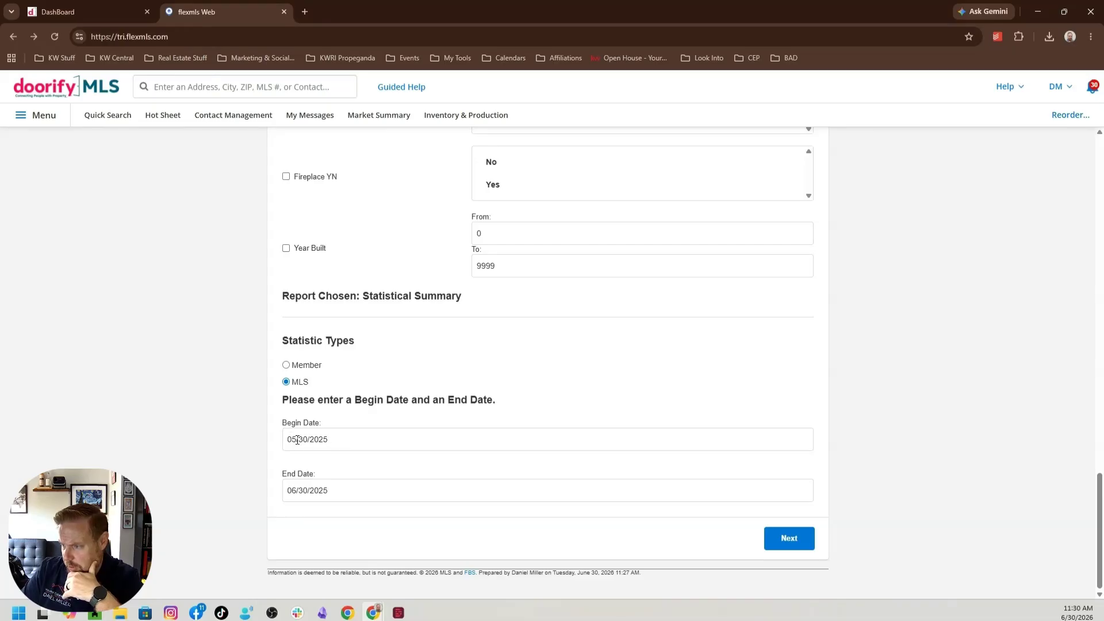
click(300, 439)
key(BackSpace)
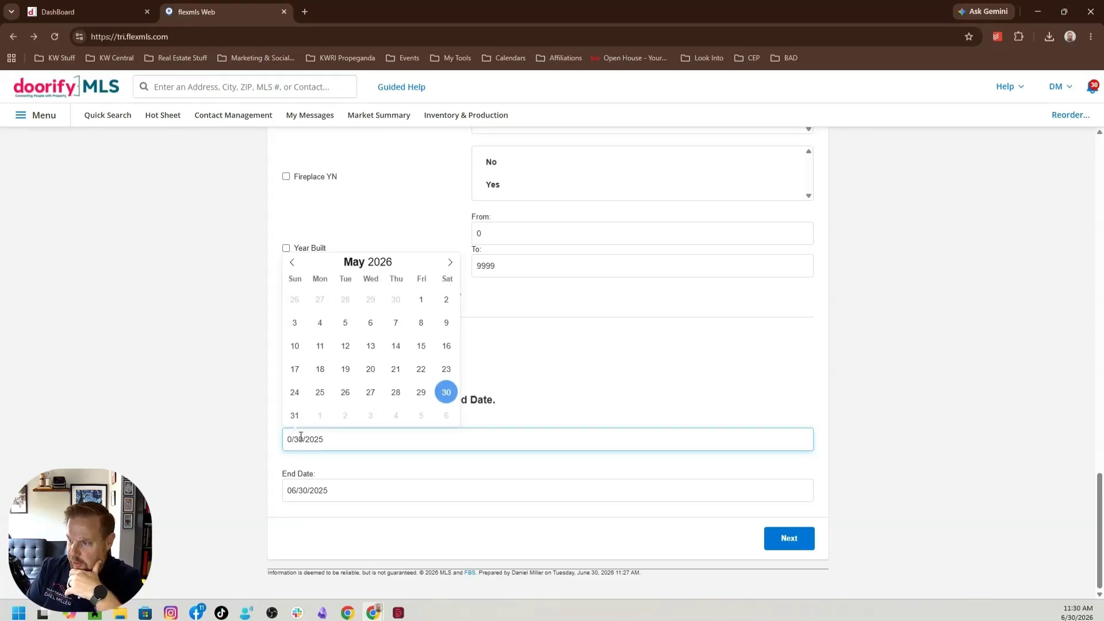
text(6)
click(339, 490)
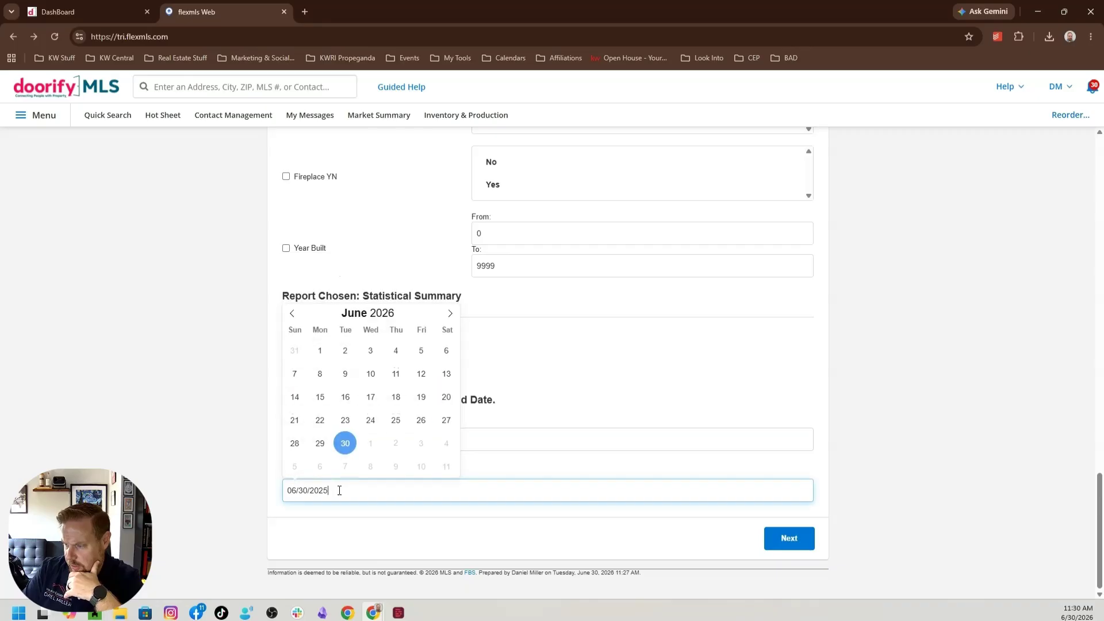
key(BackSpace)
text(6)
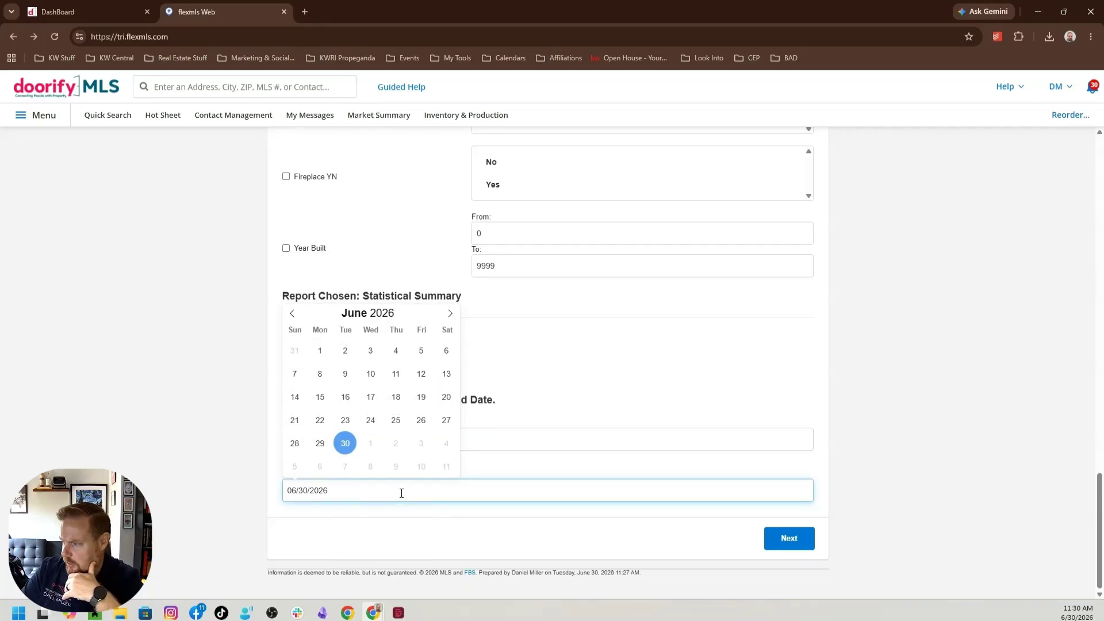
click(533, 394)
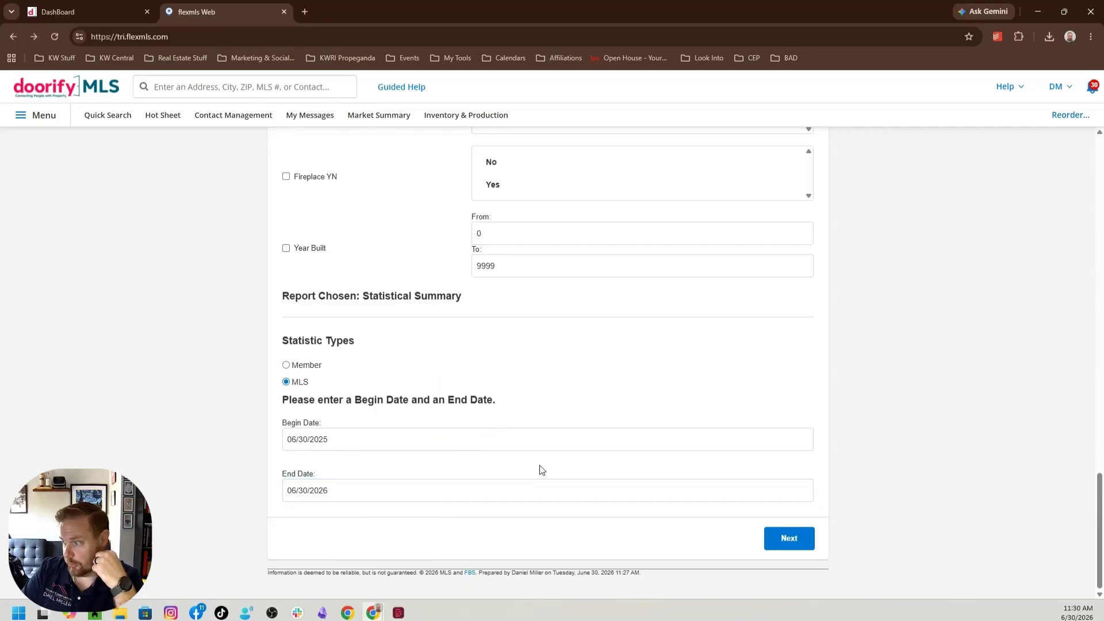
click(786, 538)
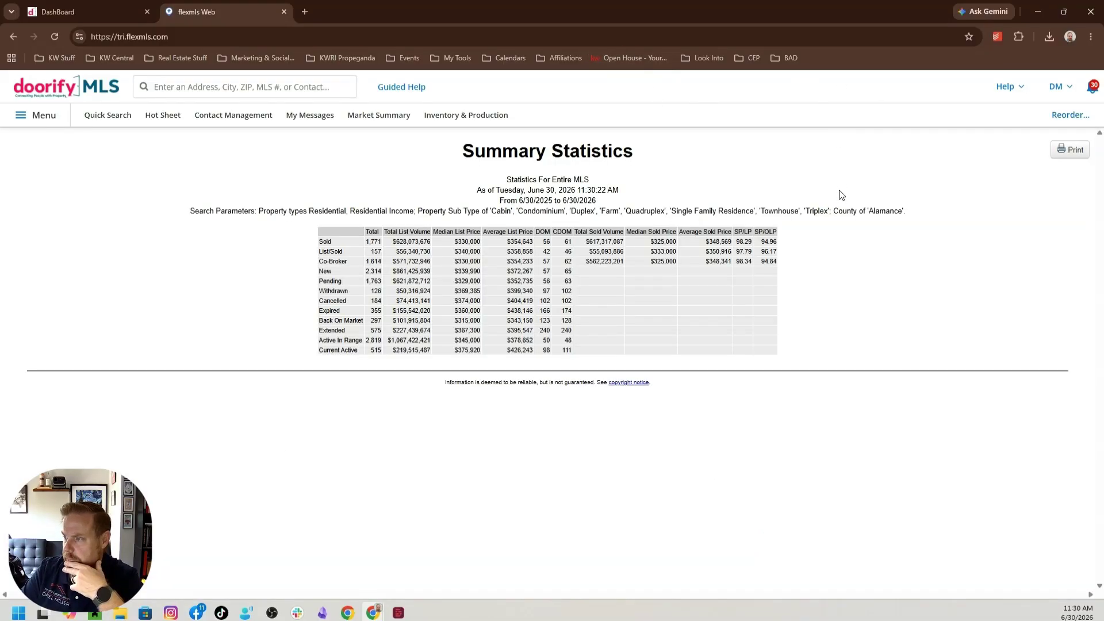
Print the one-year Summary Statistics report to PDF and save it in Downloads as "JuneYTD2026"
click(1071, 150)
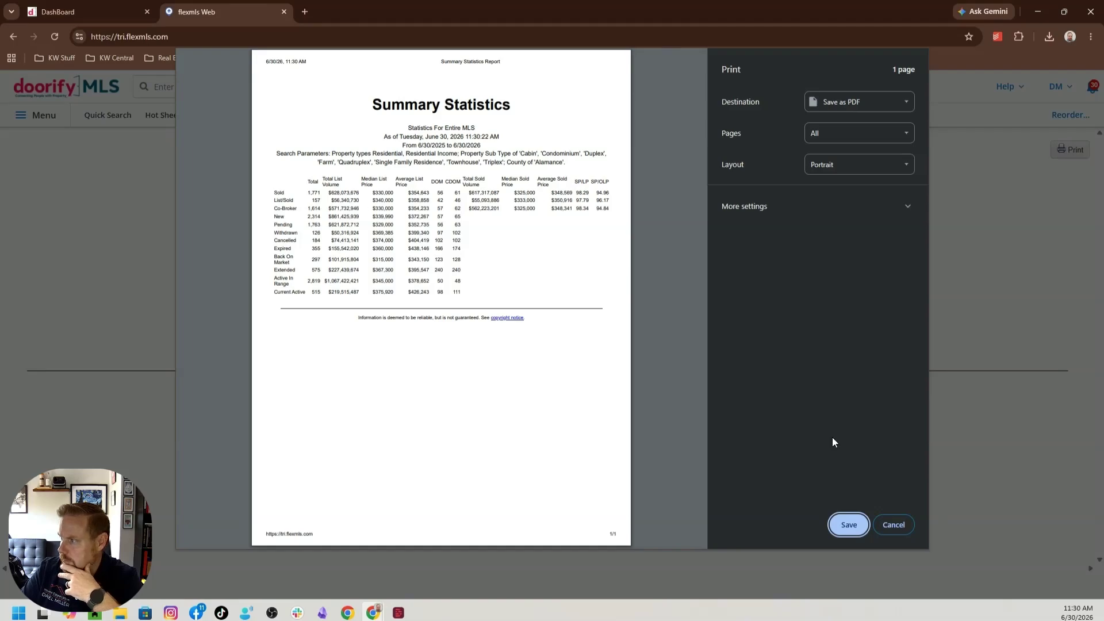
click(839, 522)
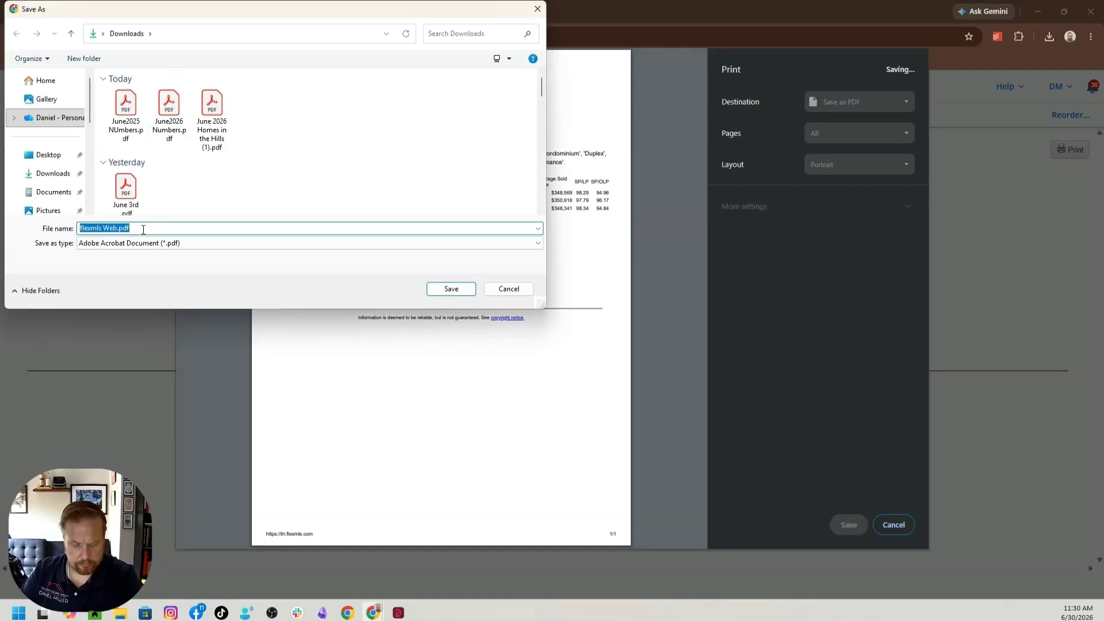
text(J)
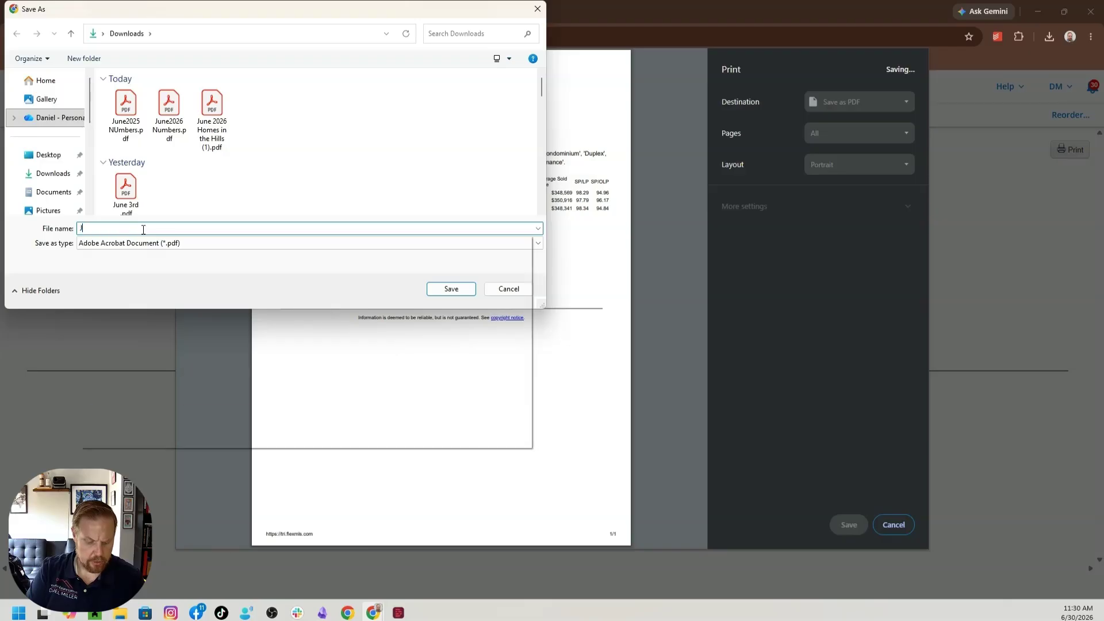
text(une)
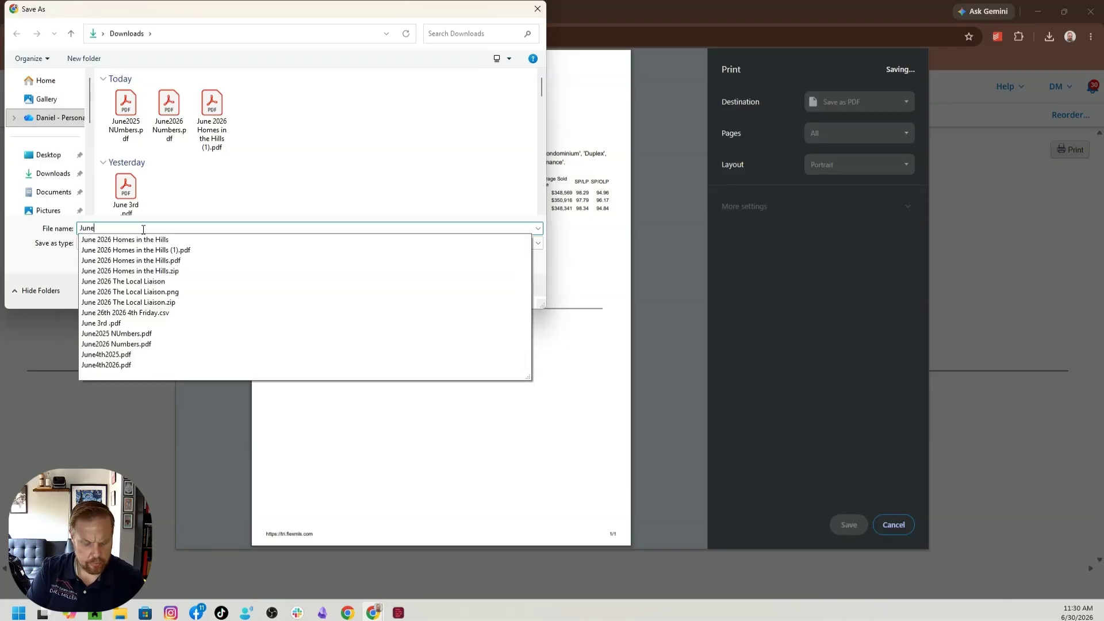
text(Y)
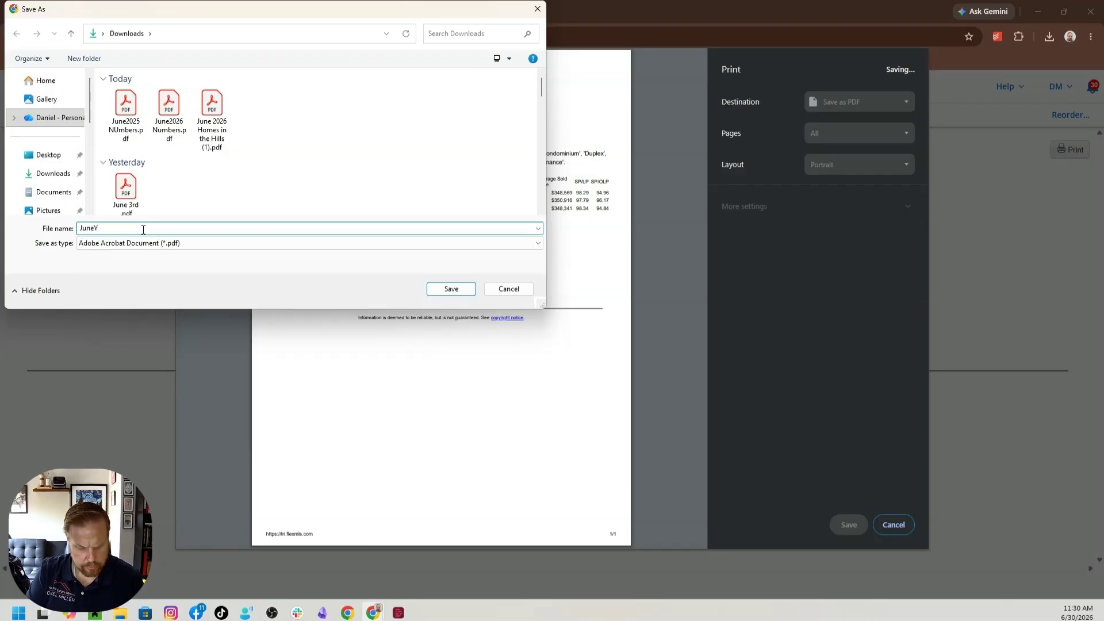
text(eTD2026)
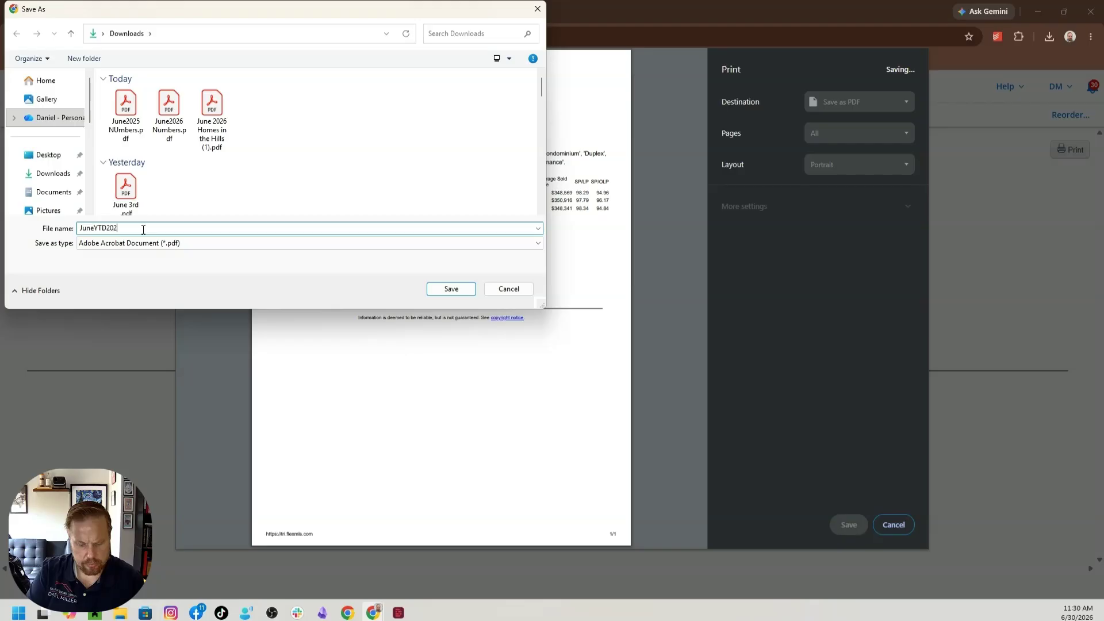
click(452, 289)
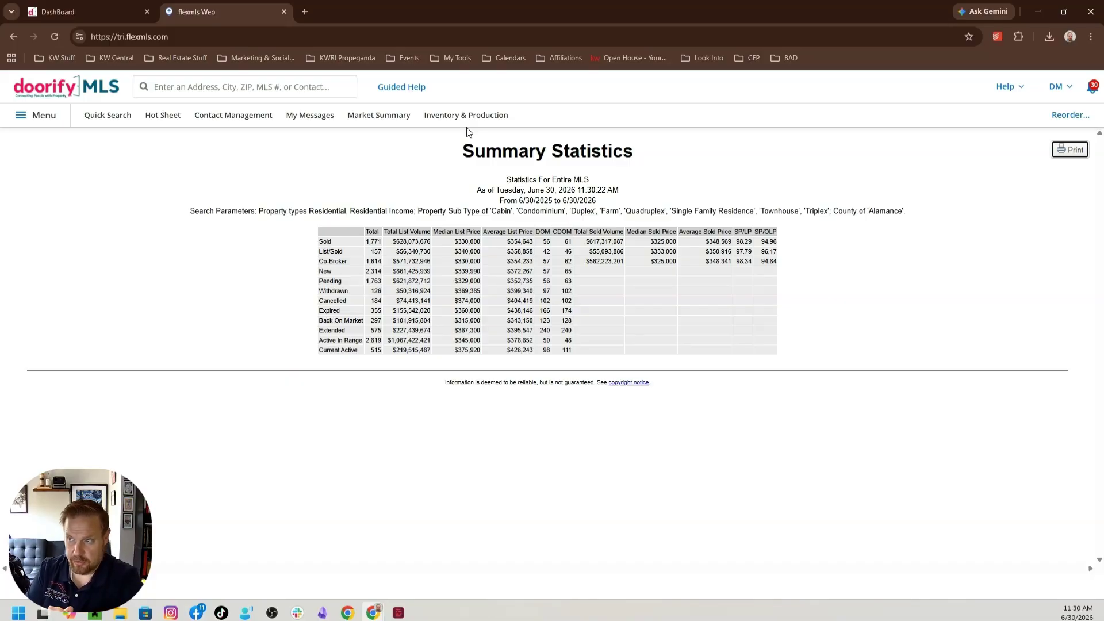
Open ChatGPT in a new browser tab
click(305, 13)
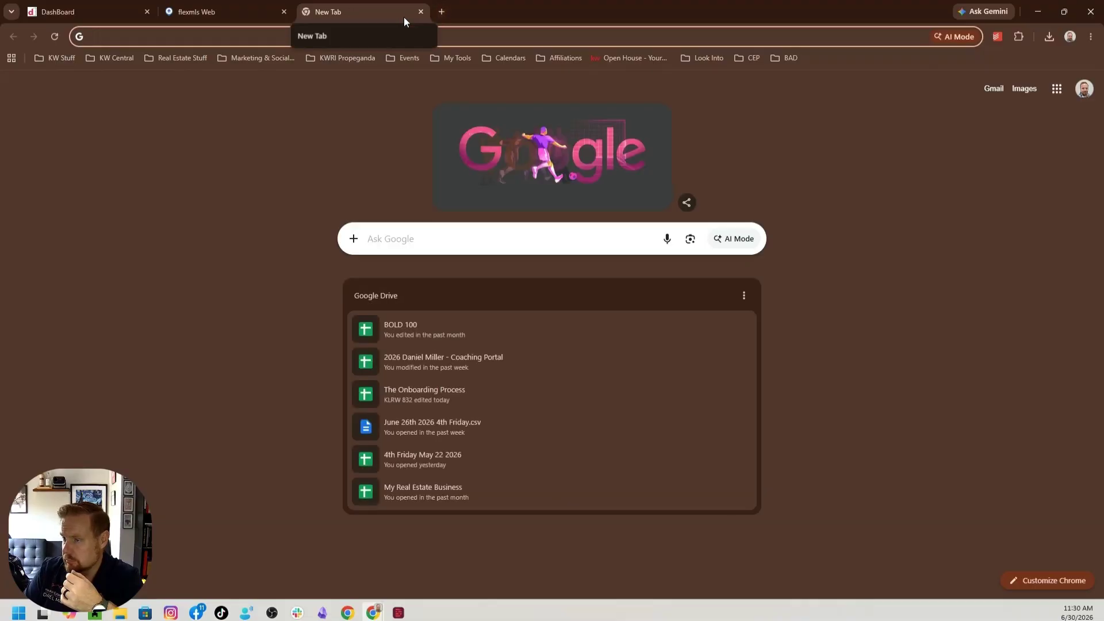
click(365, 36)
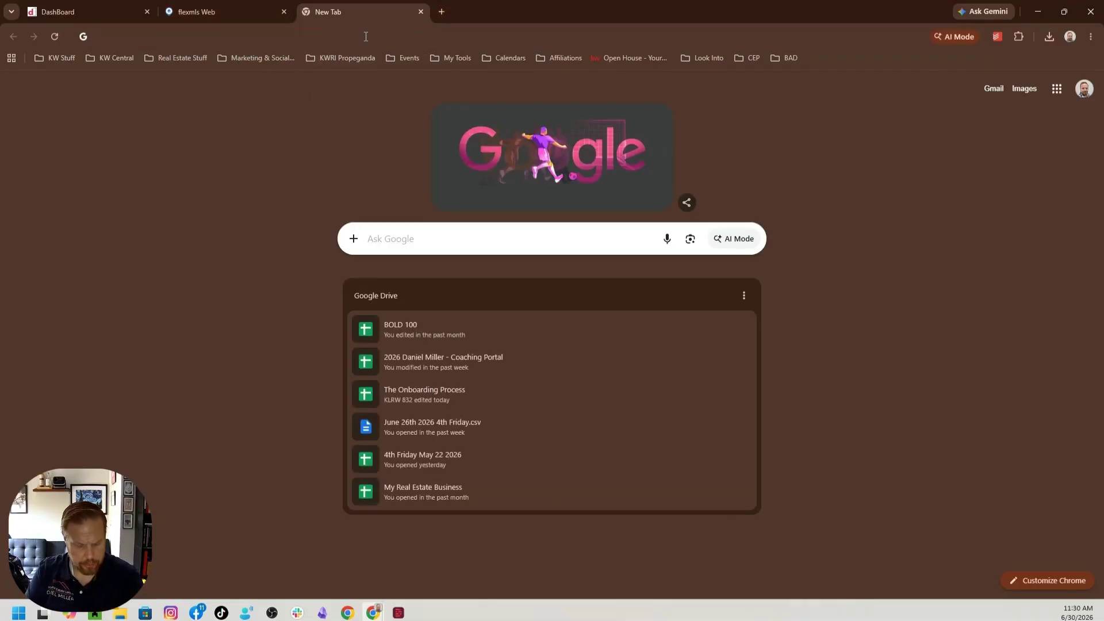
text(chat)
key(Return)
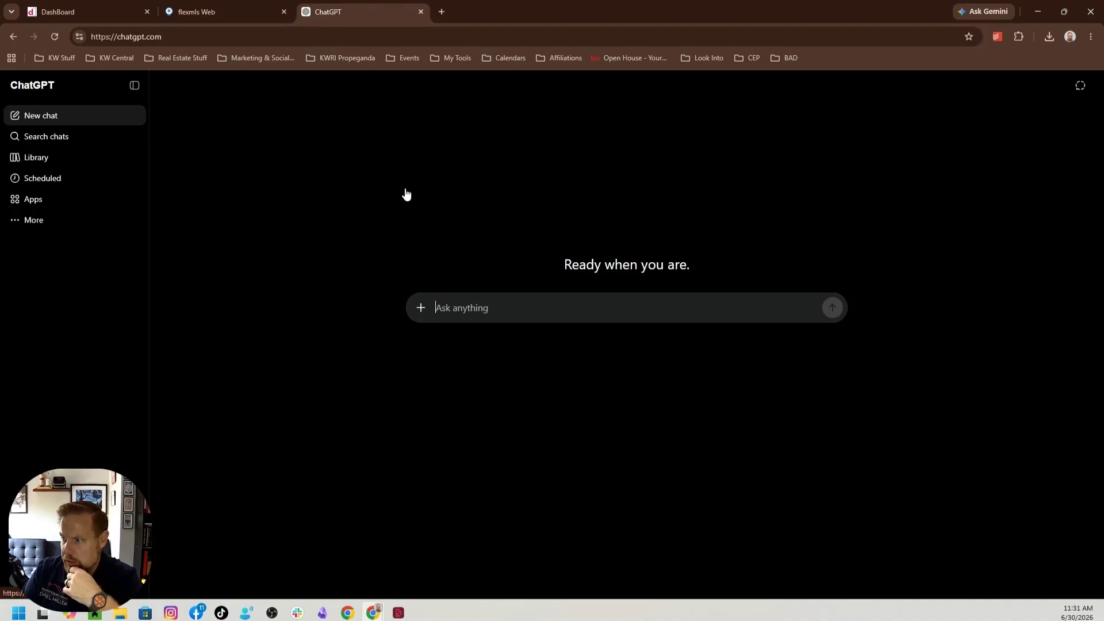
Open the June 2026 Homes in the Hills newsletter PDF, view its Alamance County market statistics page full-screen, and return to ChatGPT
click(152, 616)
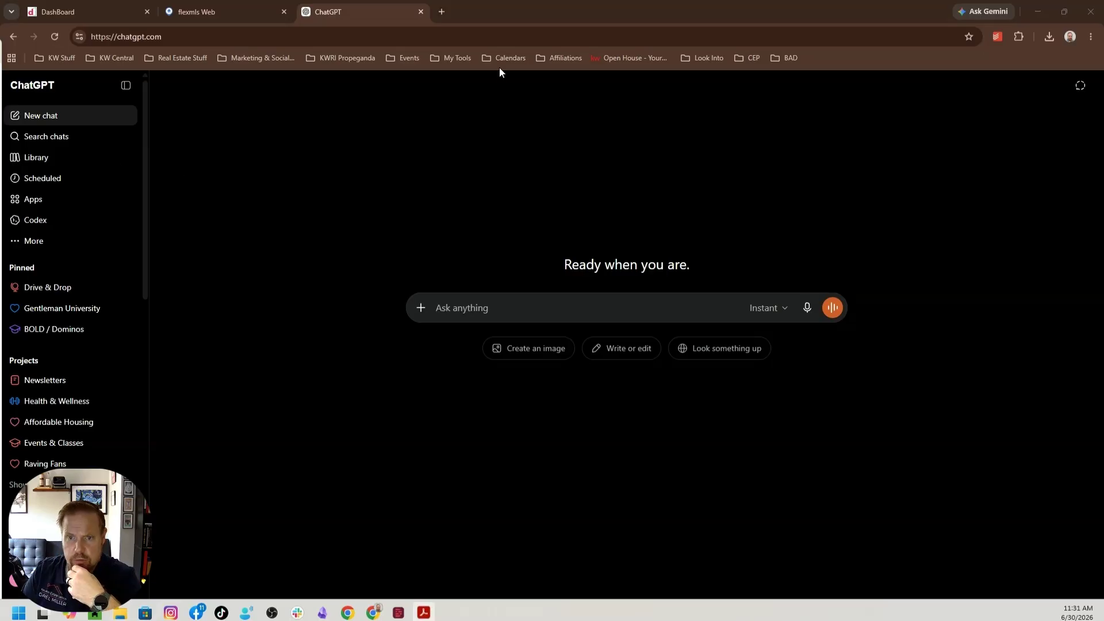
scroll(554, 251, down, 15)
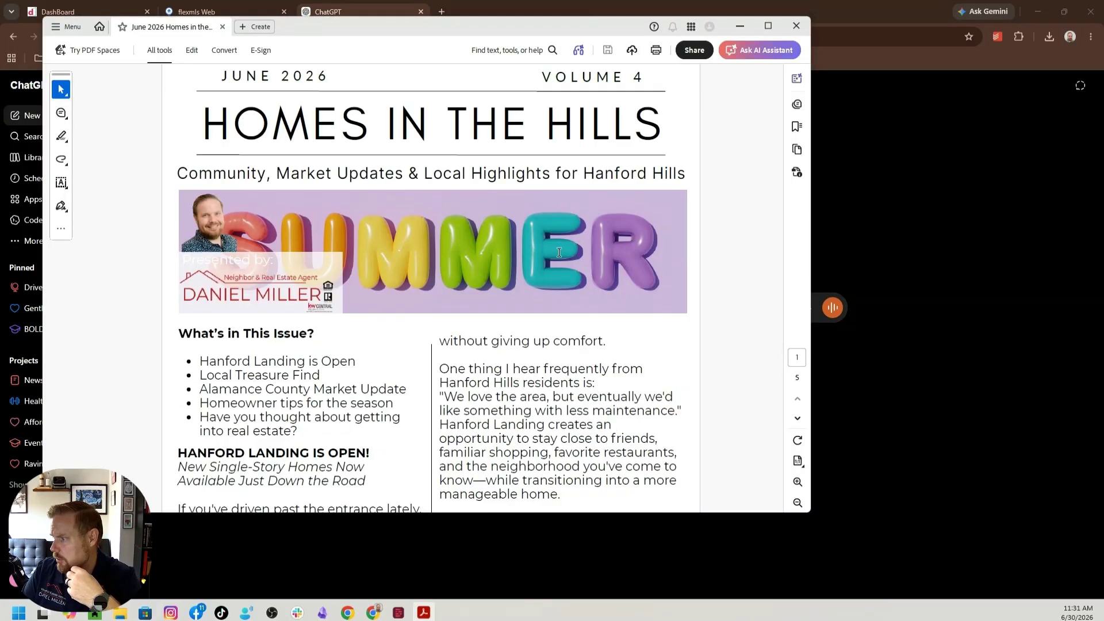
scroll(552, 249, down, 20)
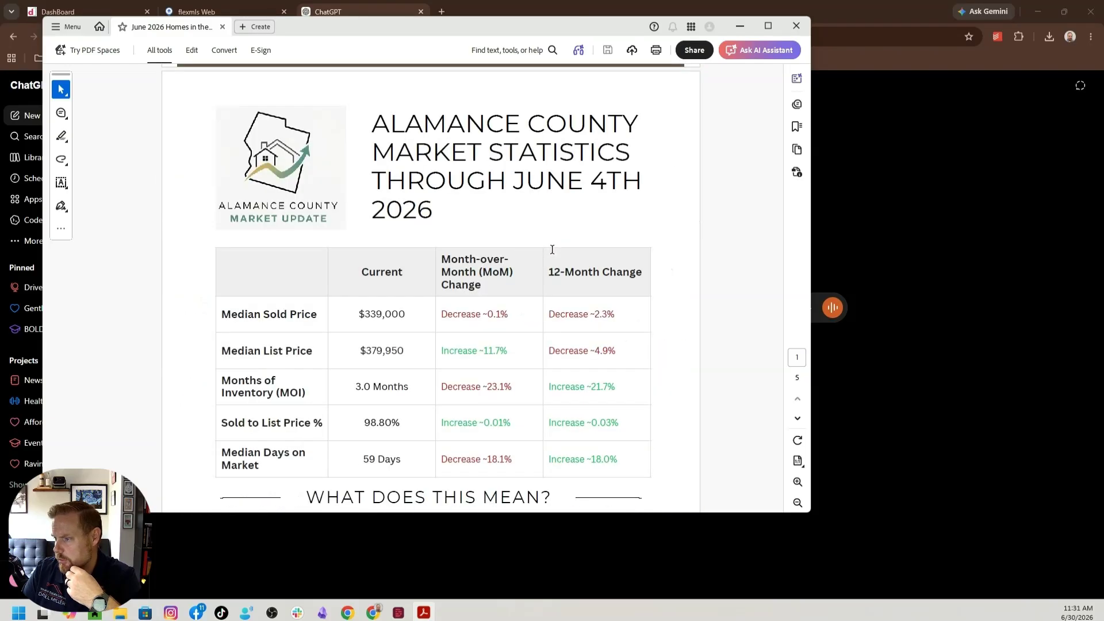
click(769, 24)
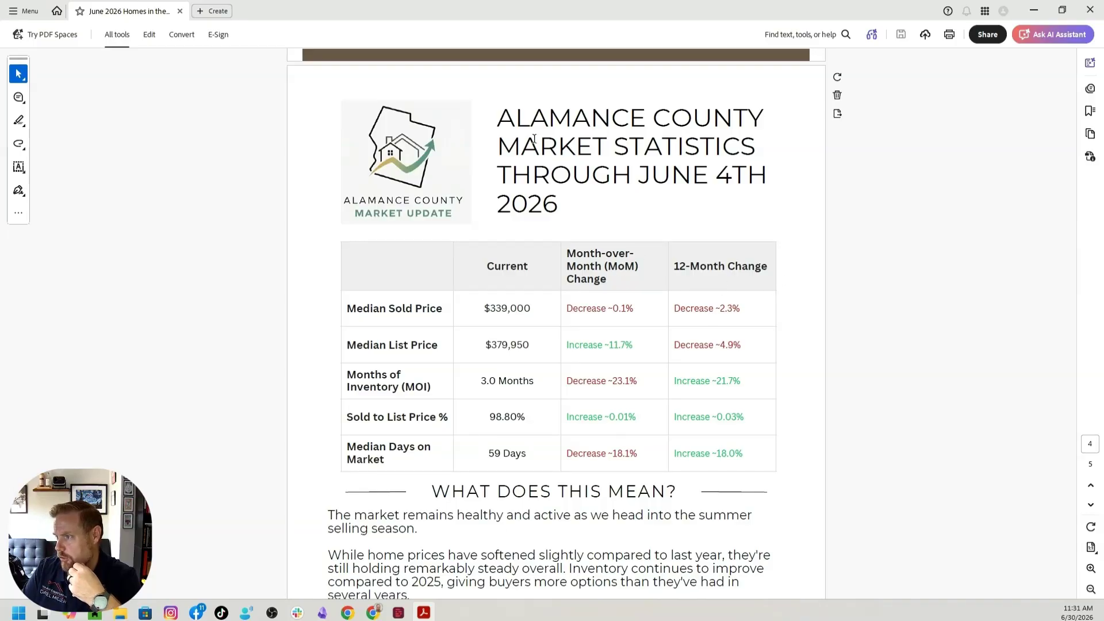
click(1033, 11)
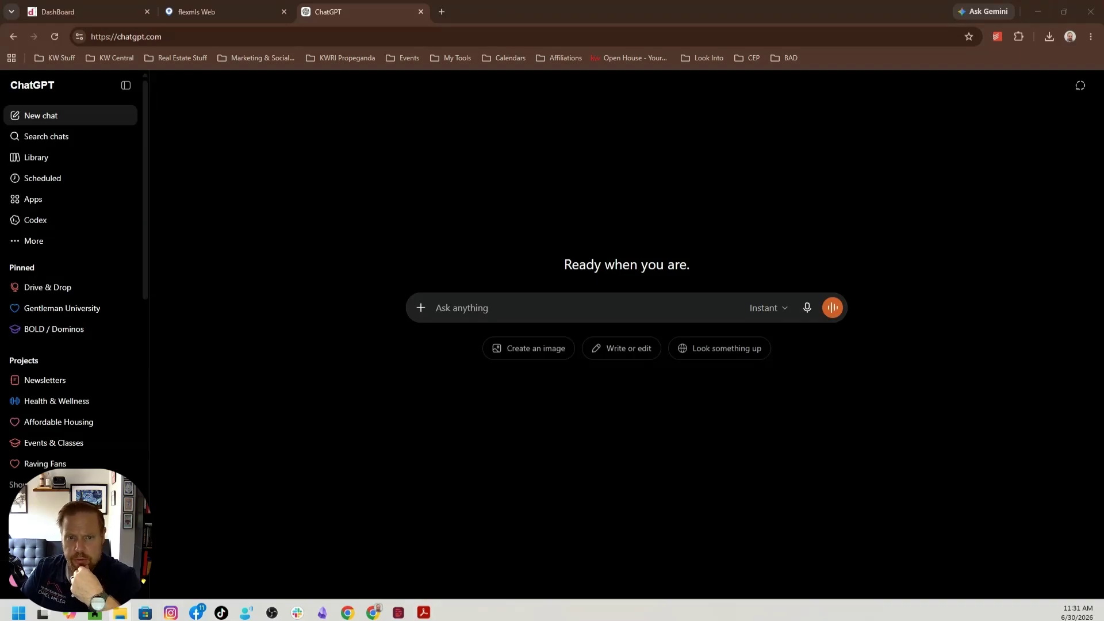
Attach "June 2026 Homes in the Hills (1).pdf" and begin the prompt "I am doing this months newsletter, I need to update the monthly statistics"
drag(266, 389, 626, 332)
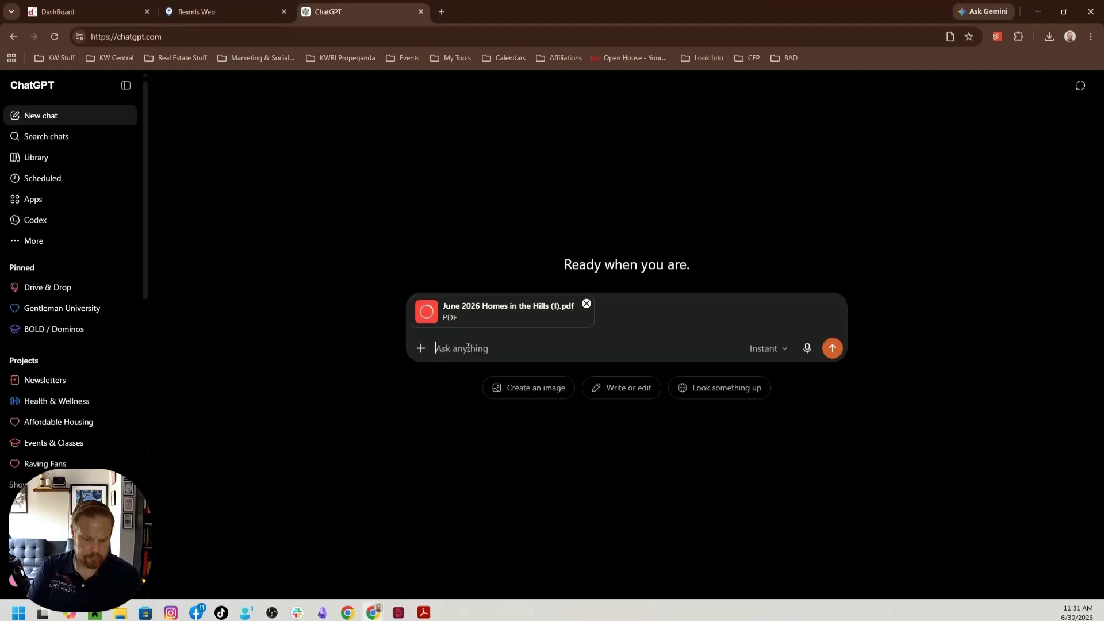
text(I am doing this)
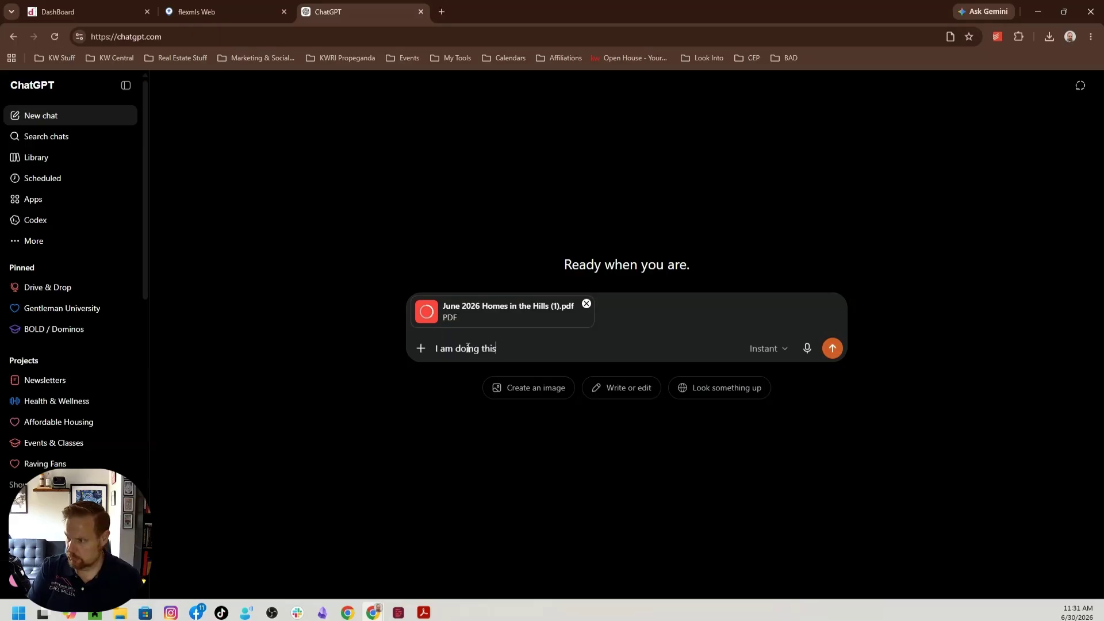
text( months new)
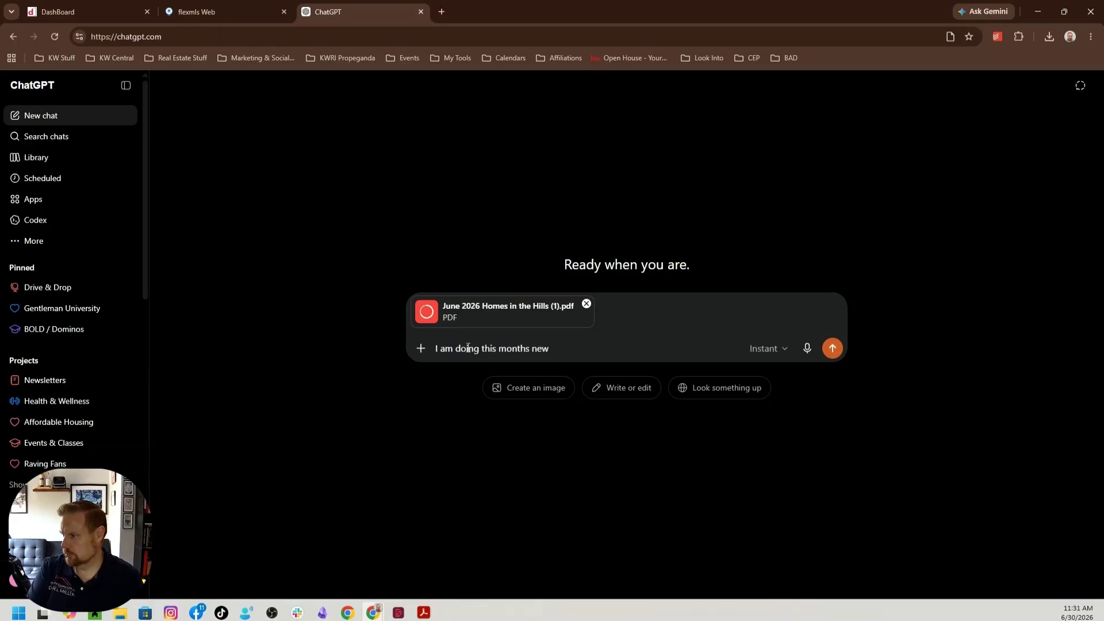
text(sletter, I nee)
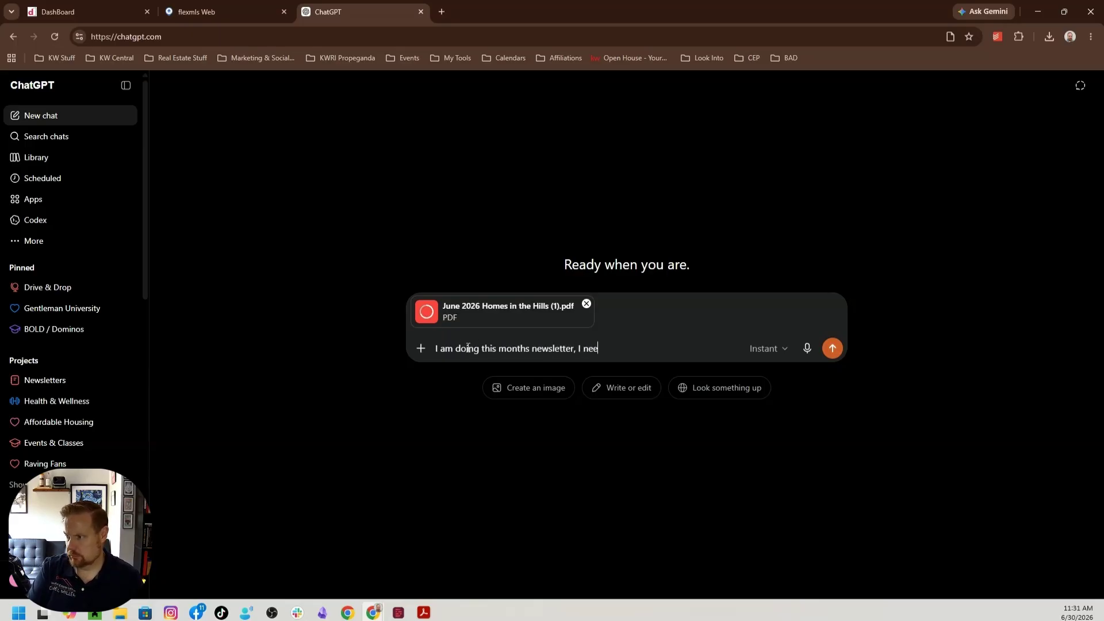
text(d to update the )
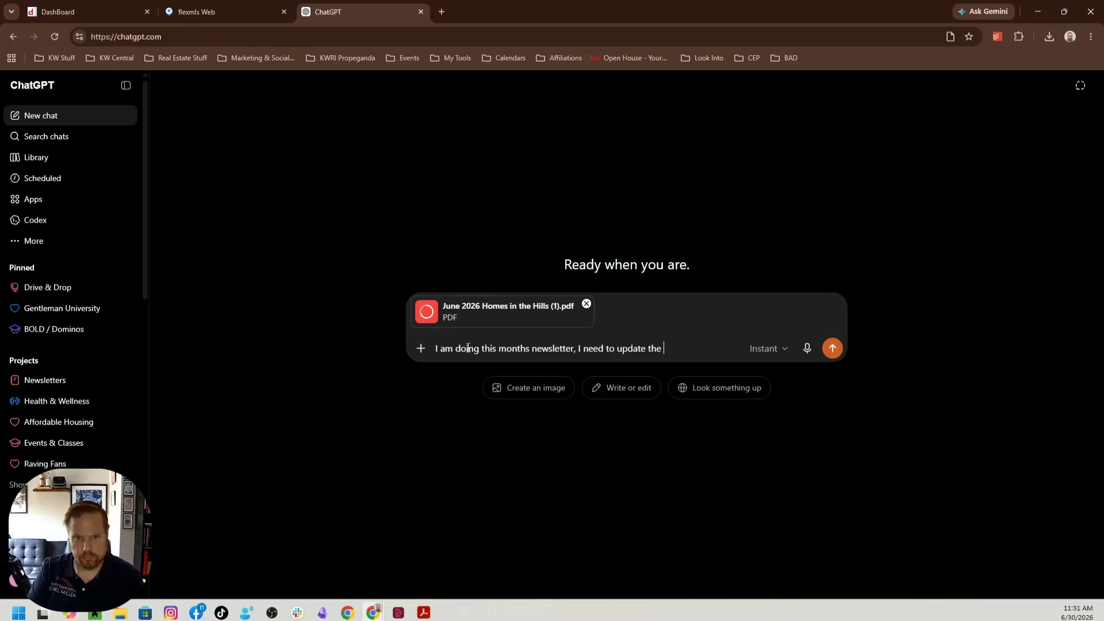
text(monthl)
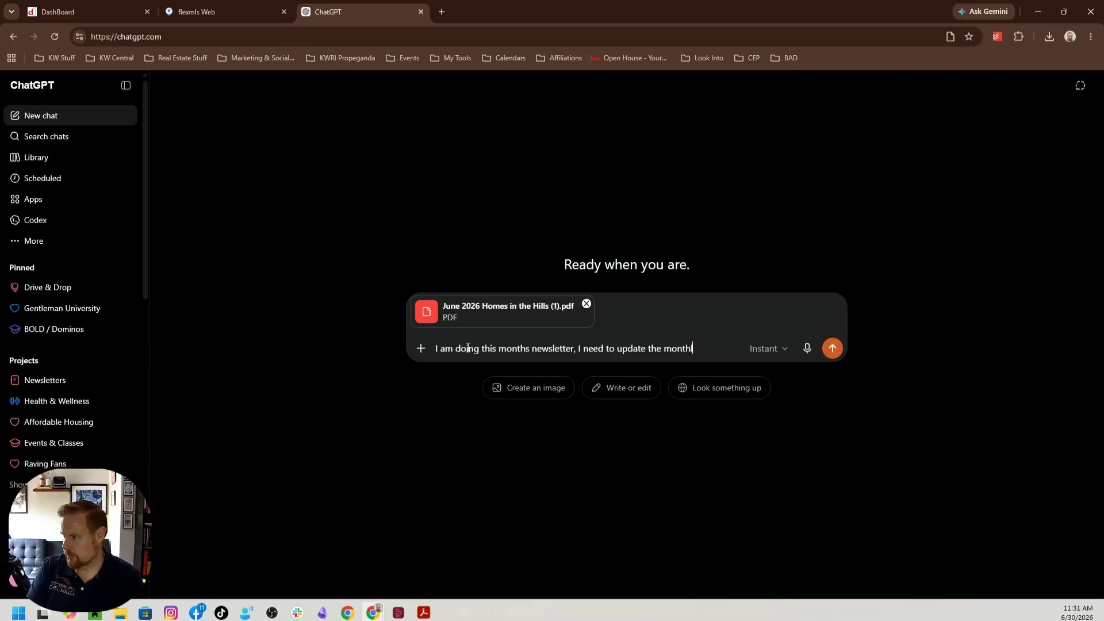
text(y suta)
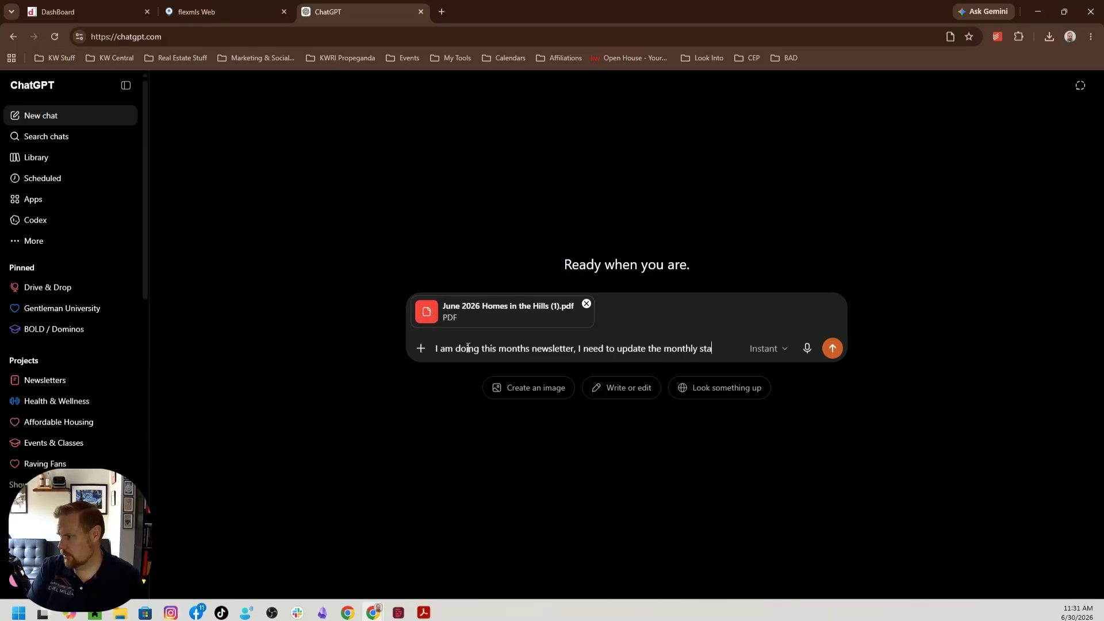
text(tistics.  Here are)
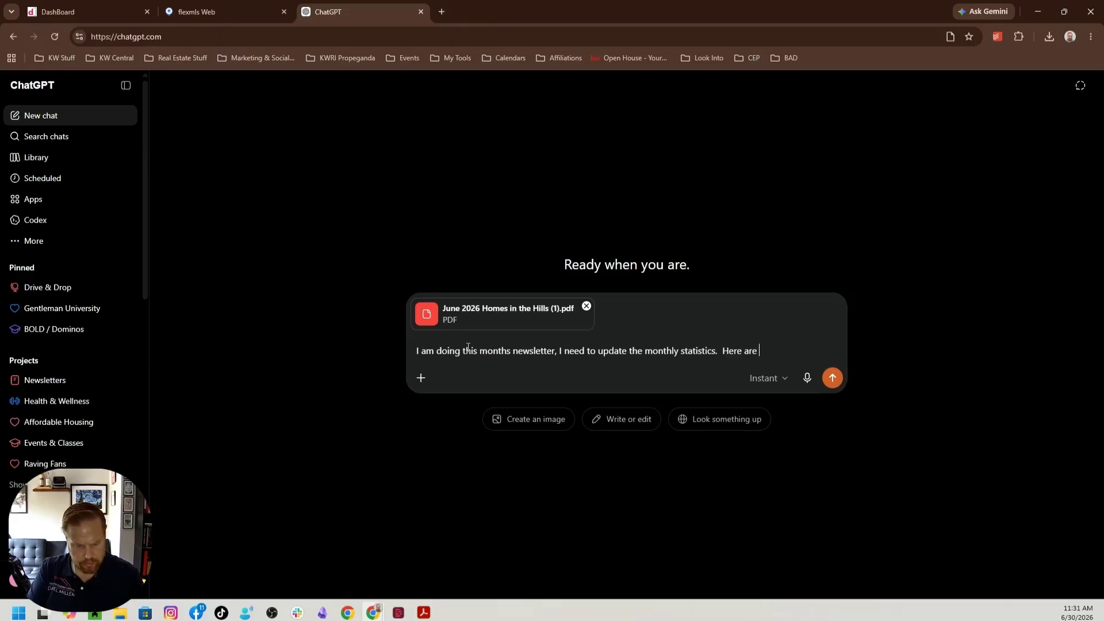
text( 3 reports from)
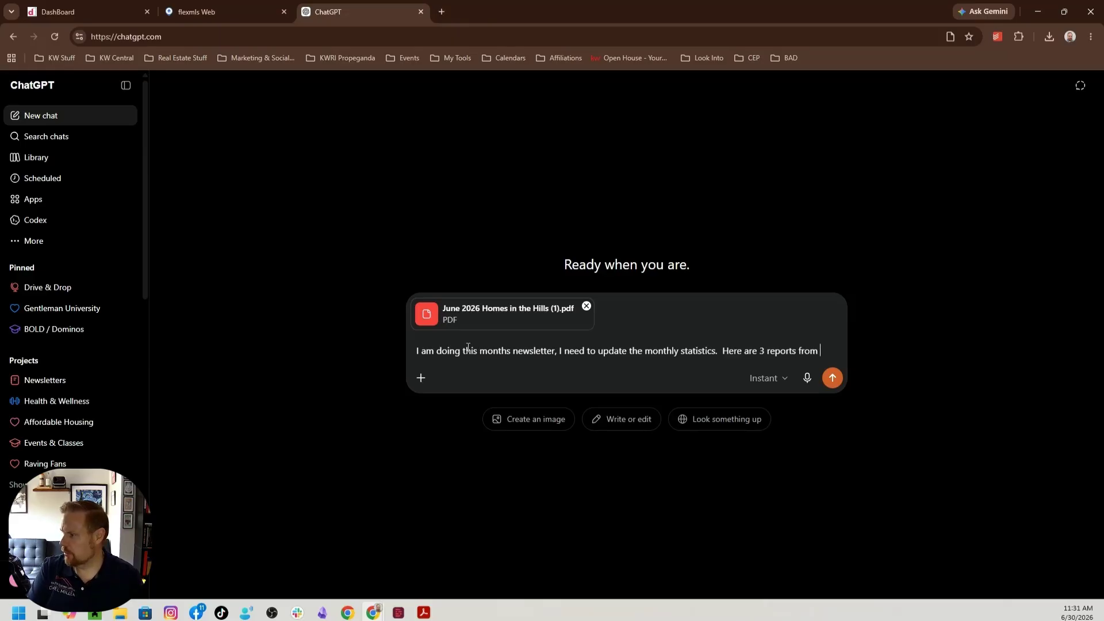
text( the MLS to)
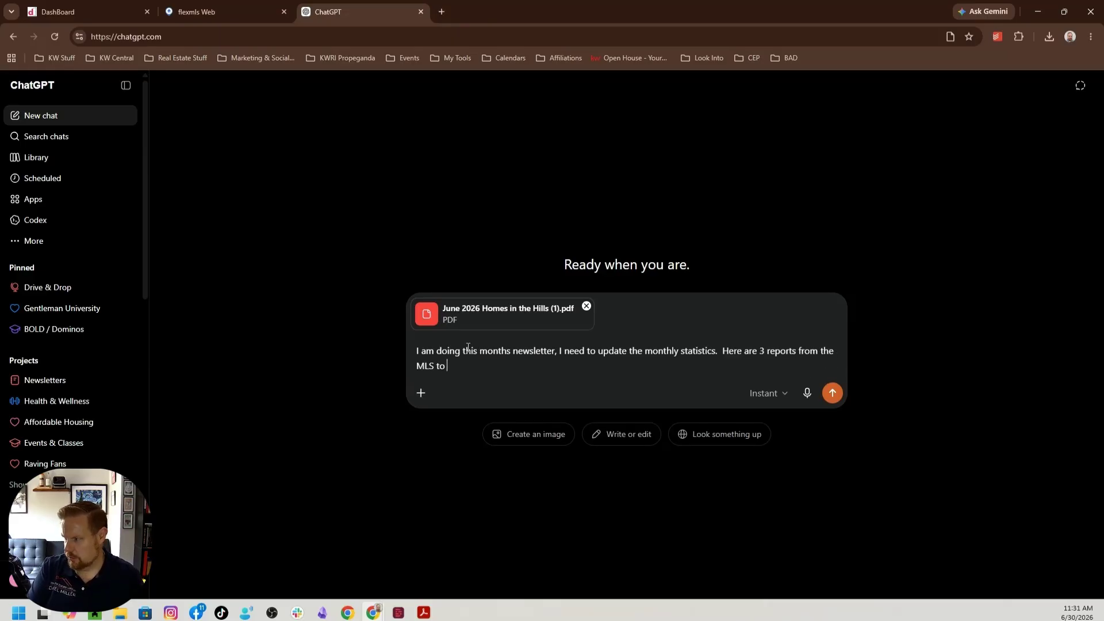
text( get updated nu)
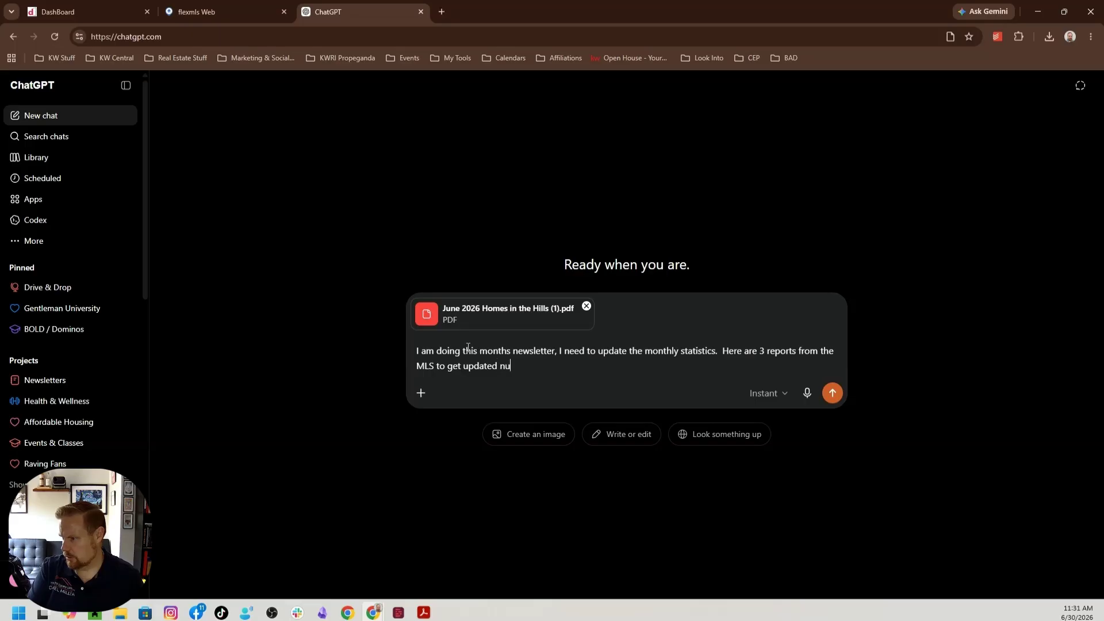
text(mbers.  Please )
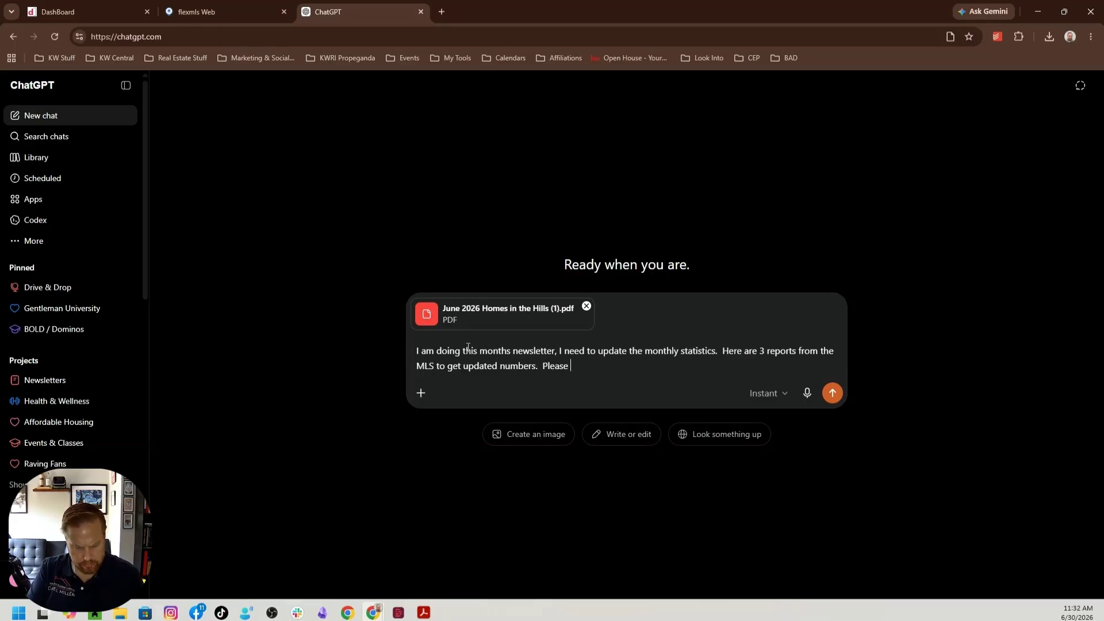
text(create a char)
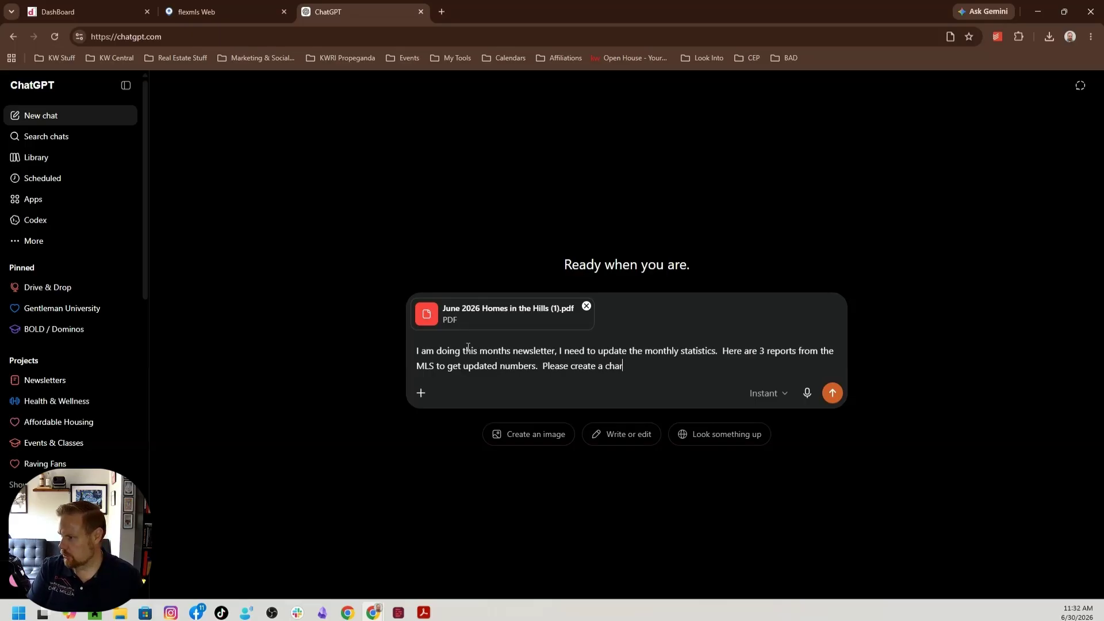
text(t for me so I can )
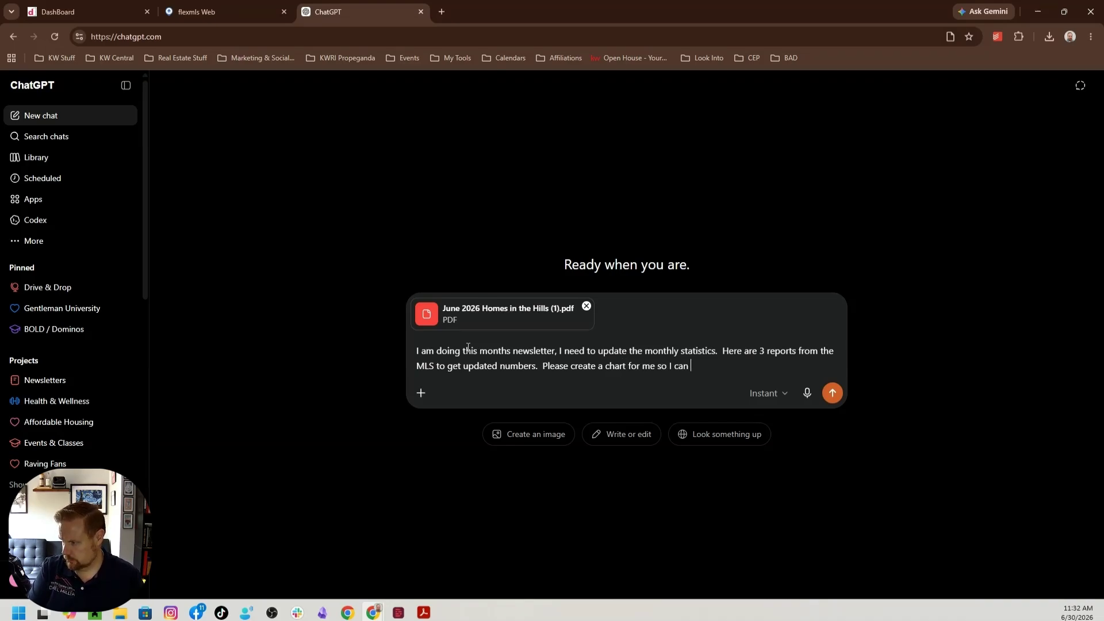
text(cchange )
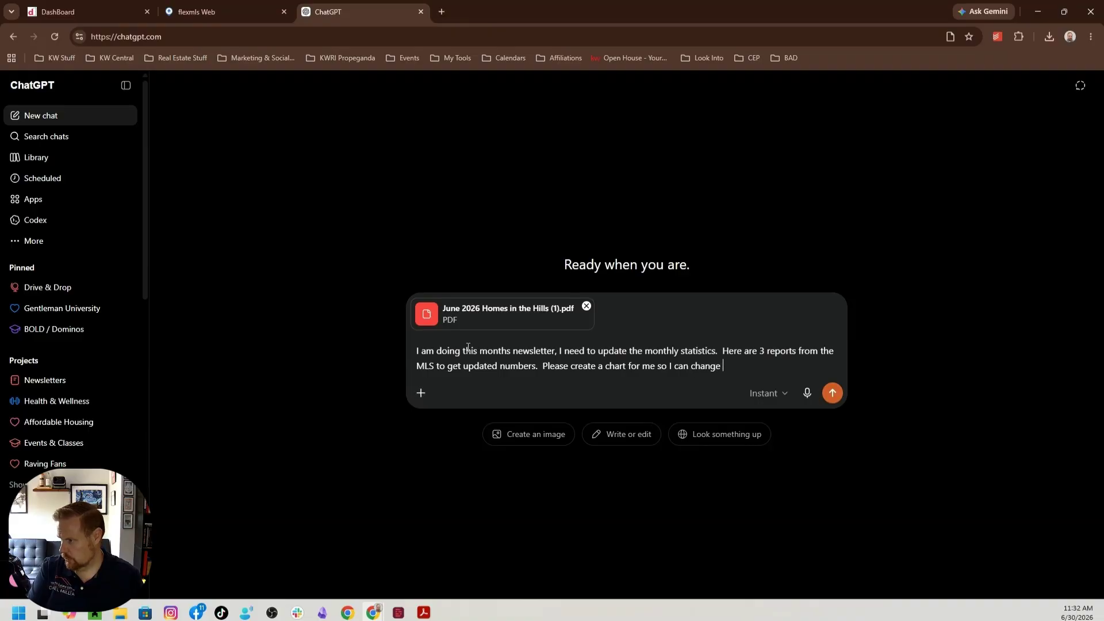
text(the numbers )
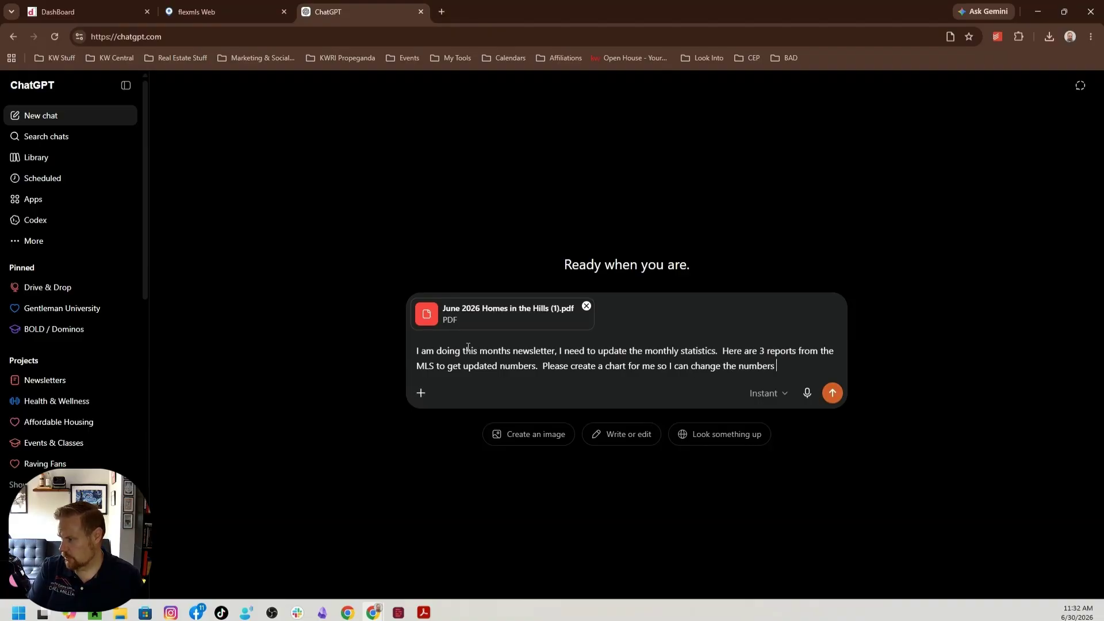
text(on mine.)
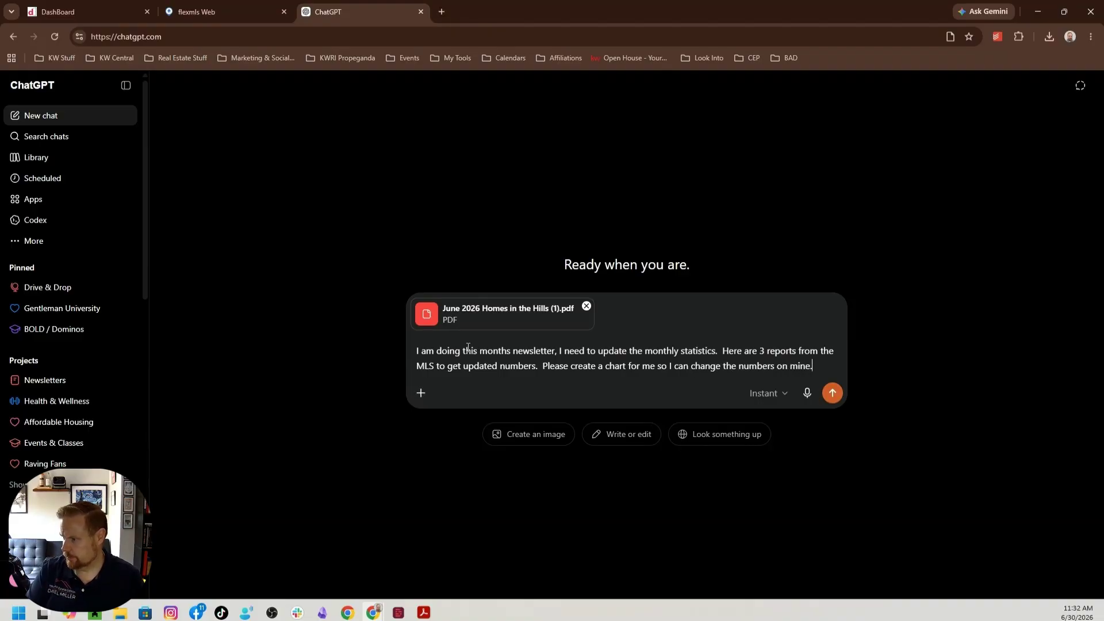
Attach JuneYTD2026.pdf, June2025 NUmbers.pdf and June2026 Numbers.pdf from Downloads and send the prompt
click(421, 393)
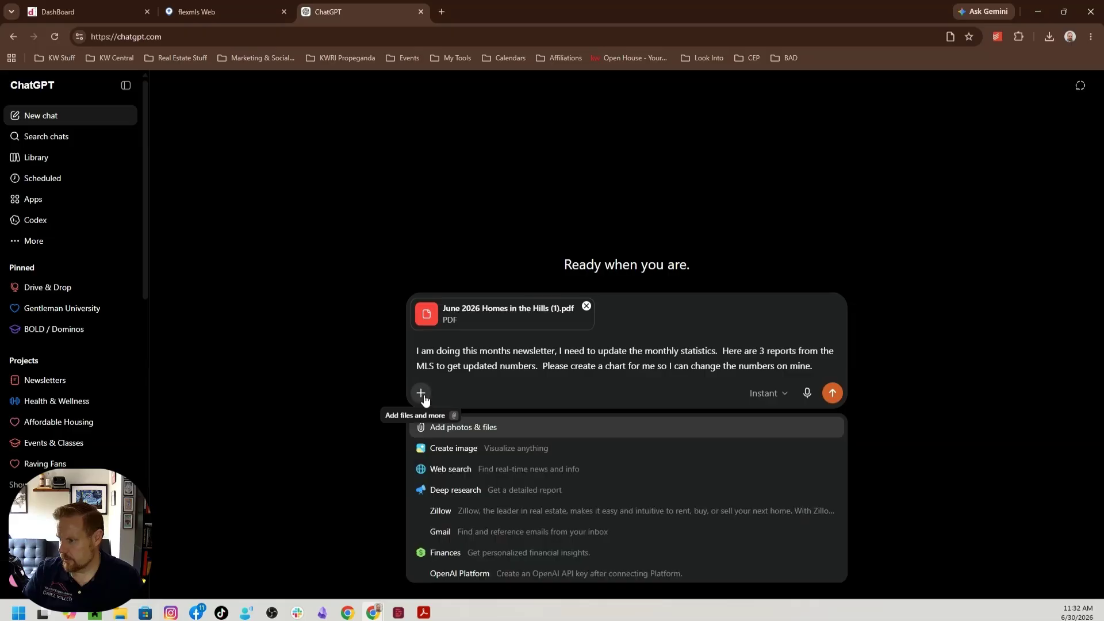
click(506, 428)
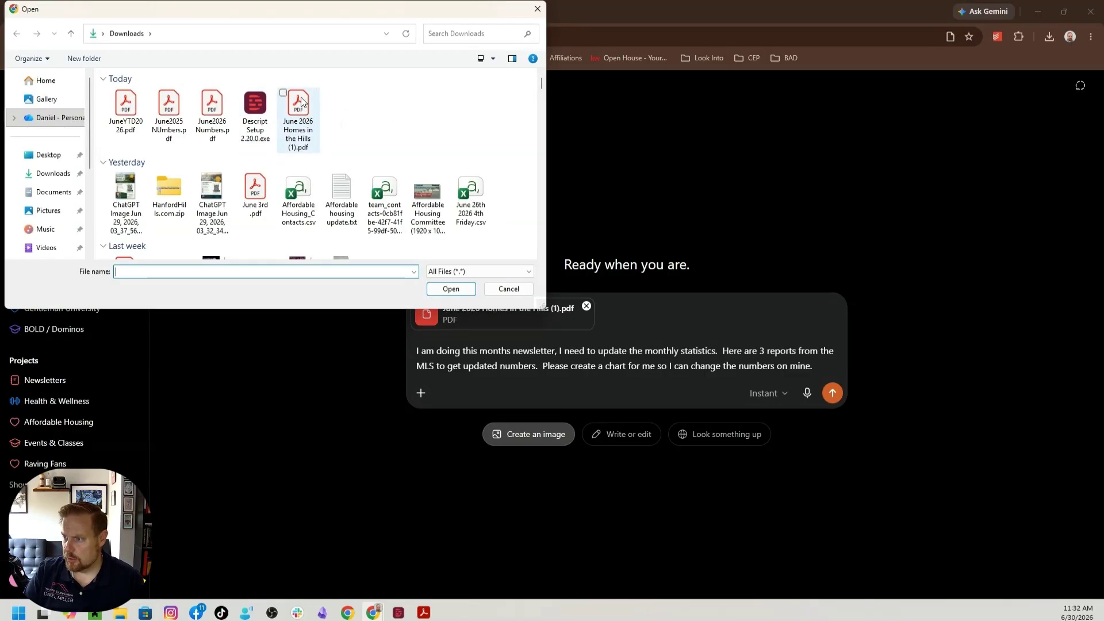
drag(207, 151, 132, 109)
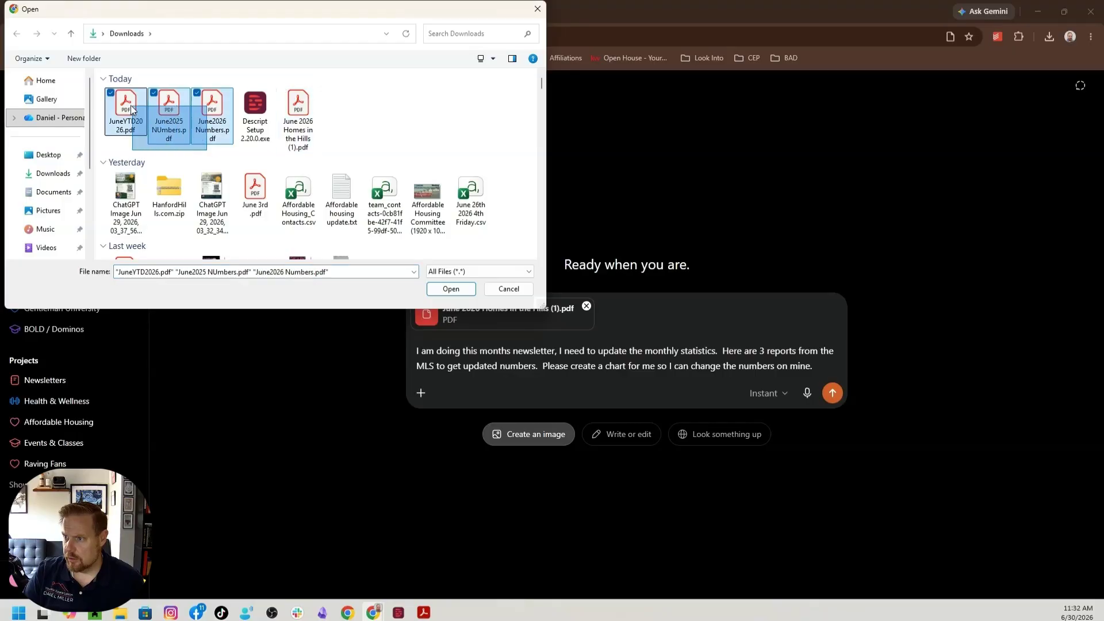
click(437, 289)
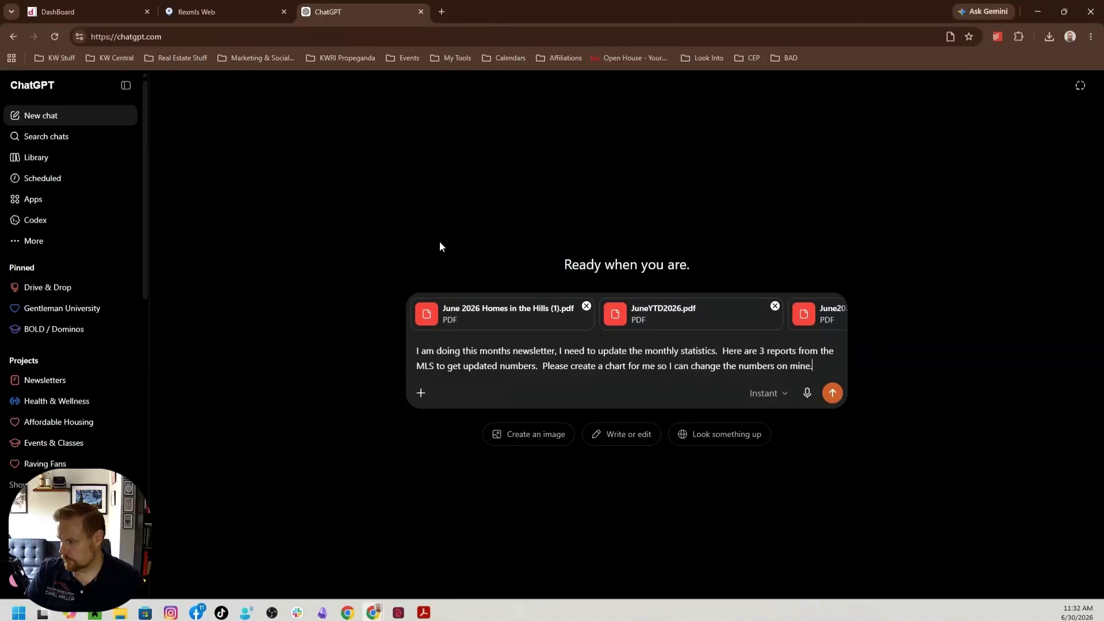
click(832, 395)
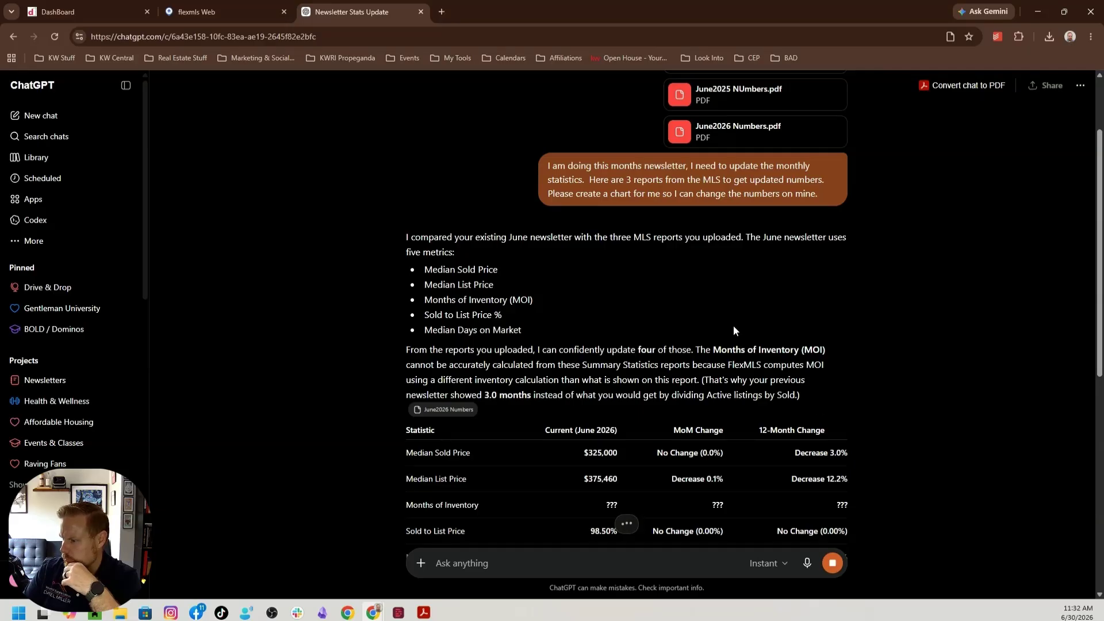
Send the reply "I thought we used the standard formula based off what is selling and how many homes are on the market for that..."
scroll(733, 330, down, 2)
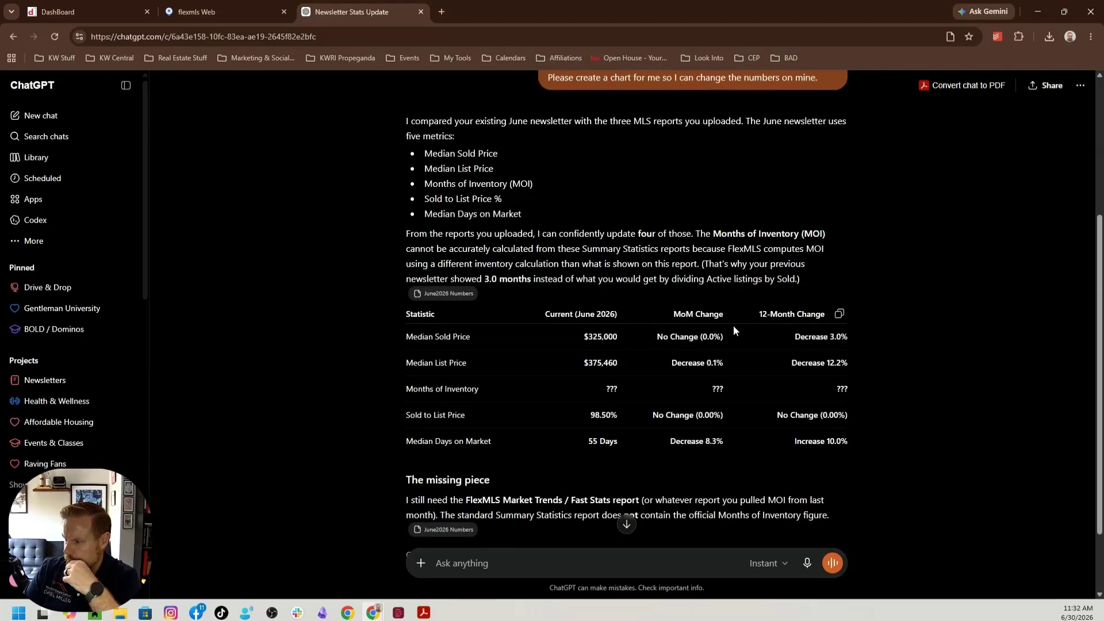
scroll(733, 327, down, 2)
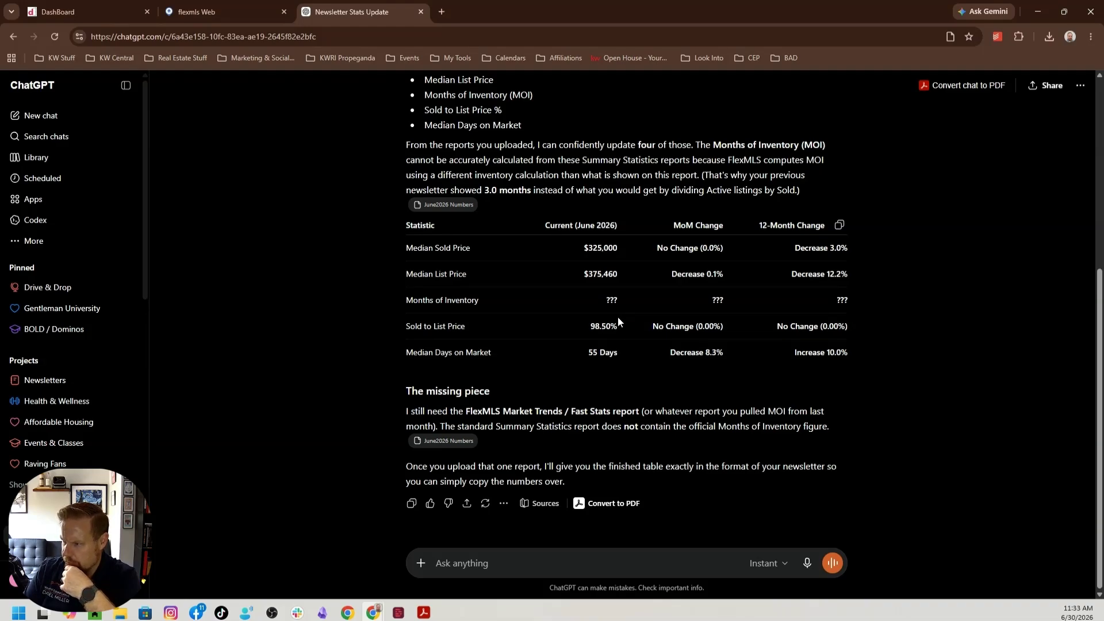
click(532, 566)
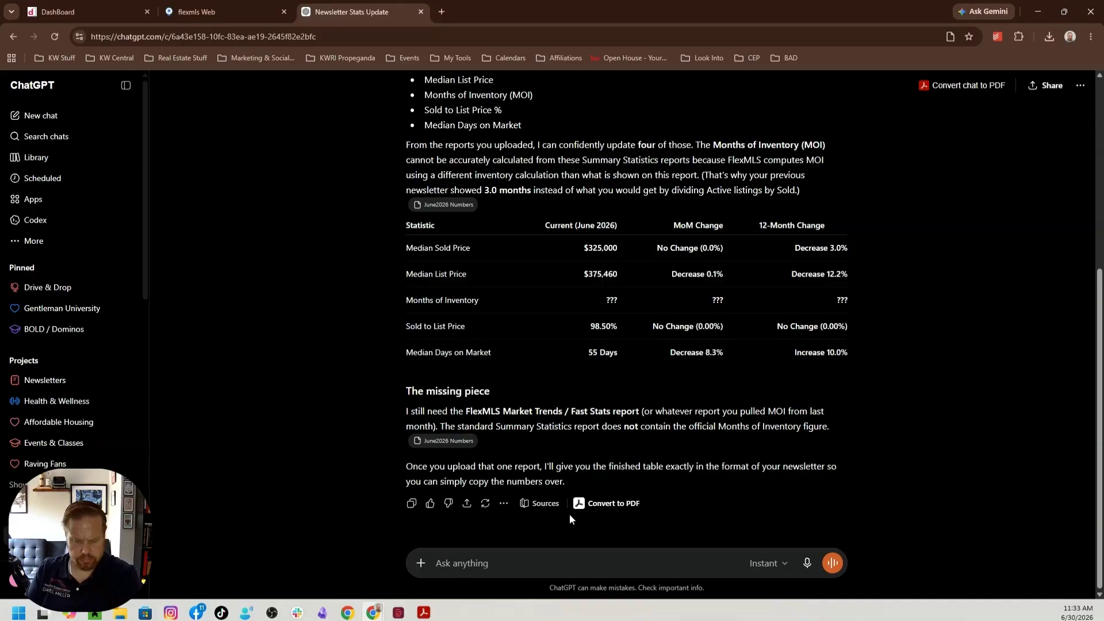
text(I thought w)
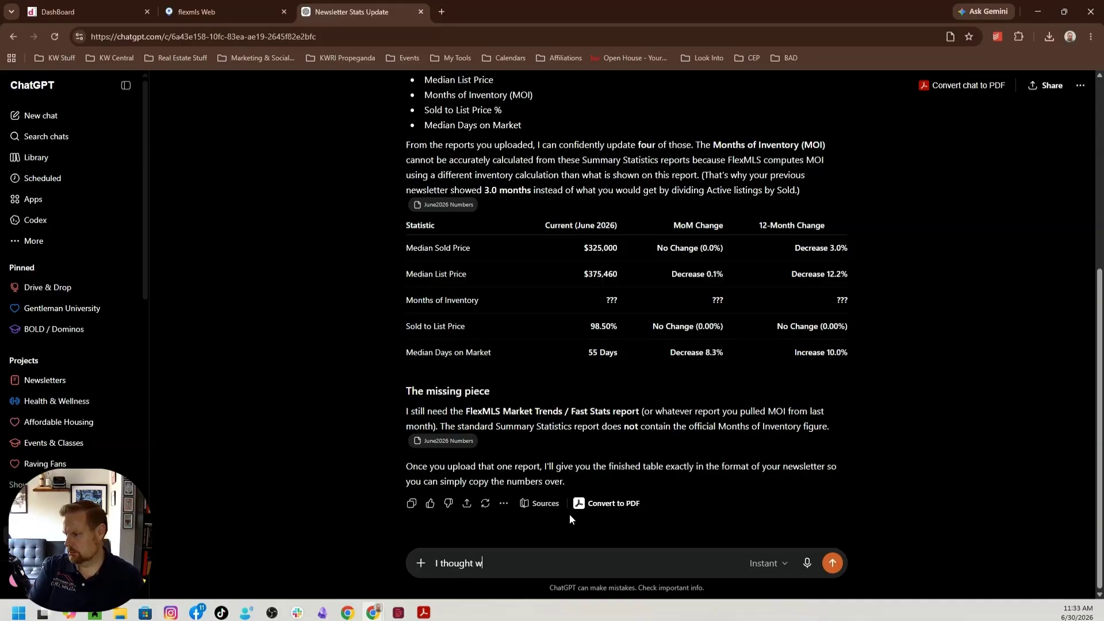
text(e used the stand)
text(ard )
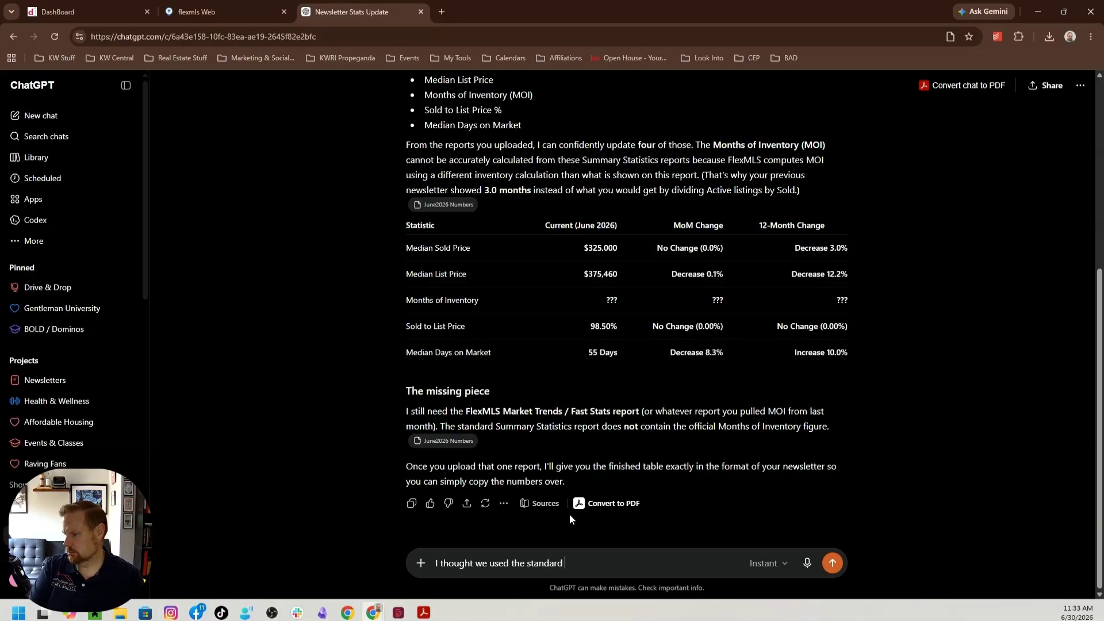
text(formula based off )
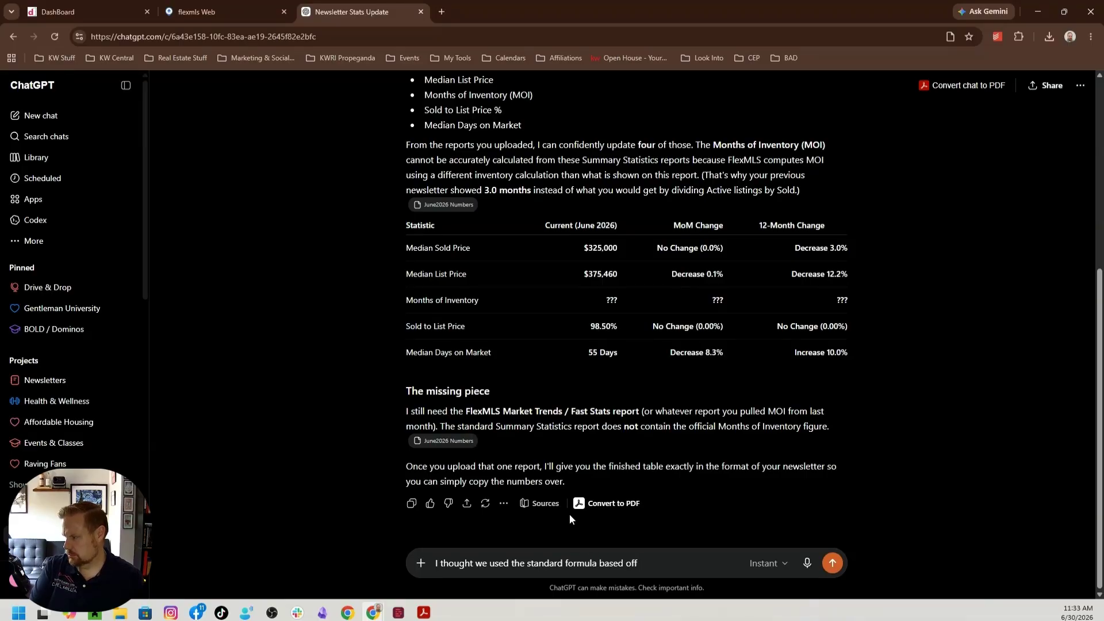
text(what is selling and )
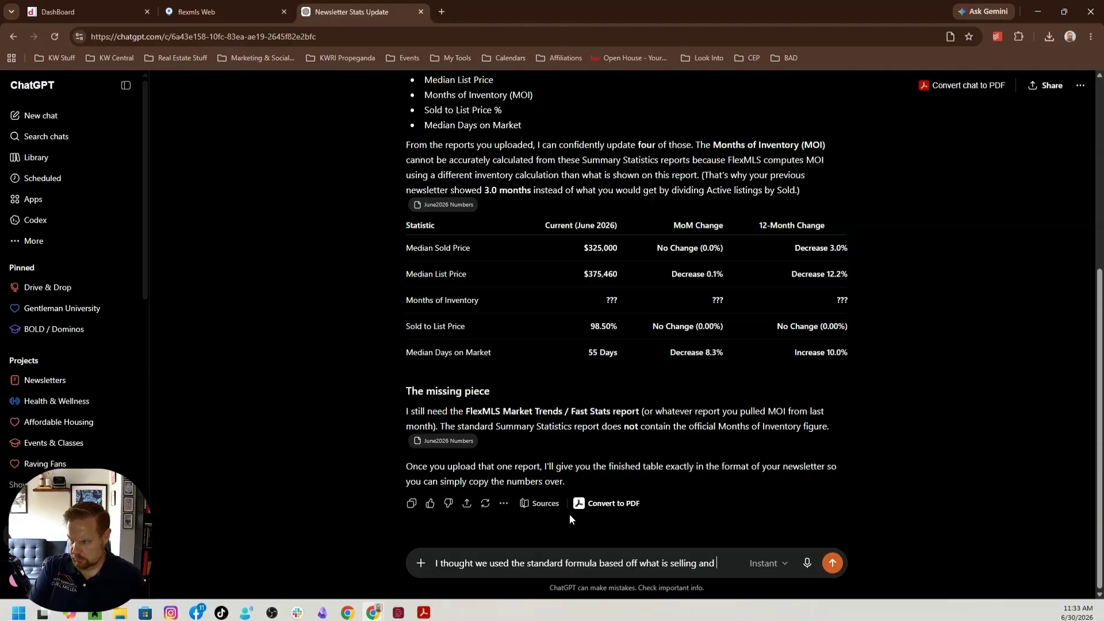
text(how many homes)
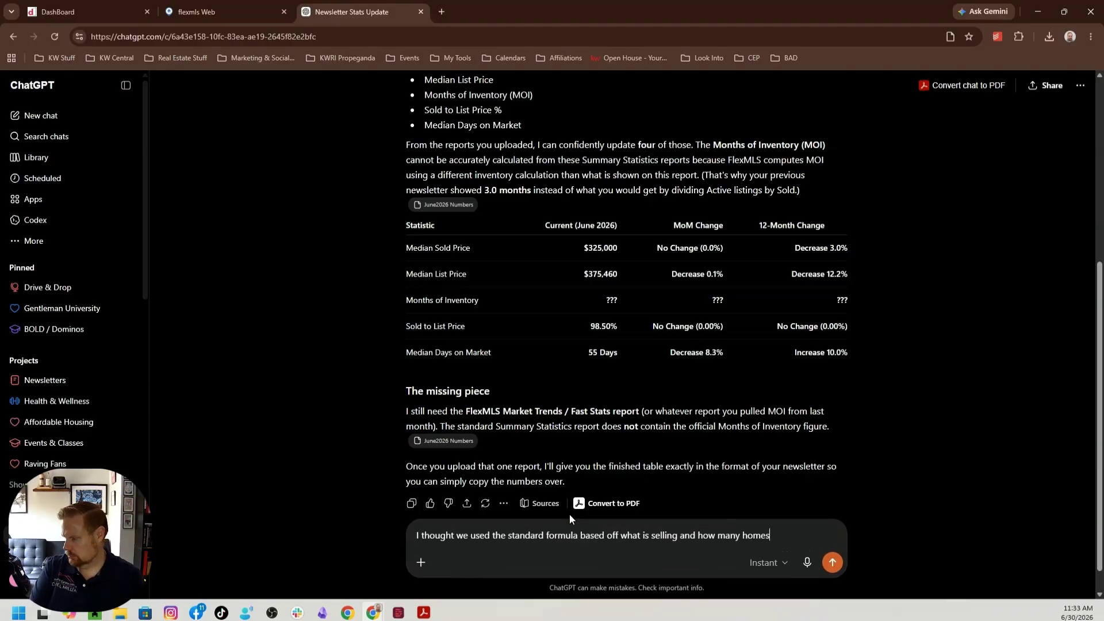
text( are on the marke)
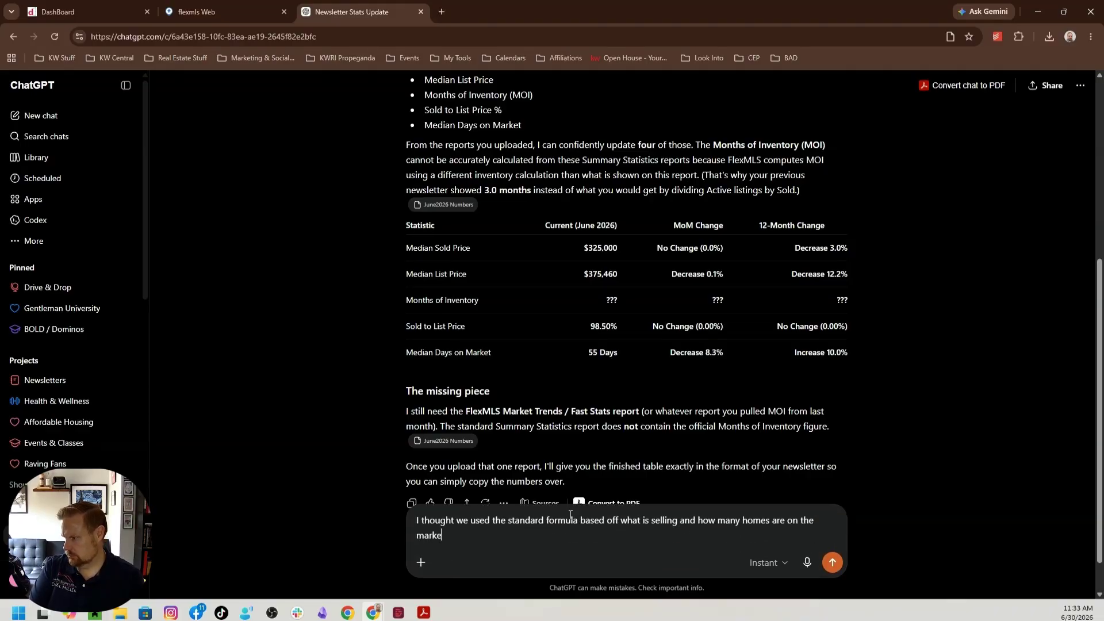
text(t for that...)
key(Return)
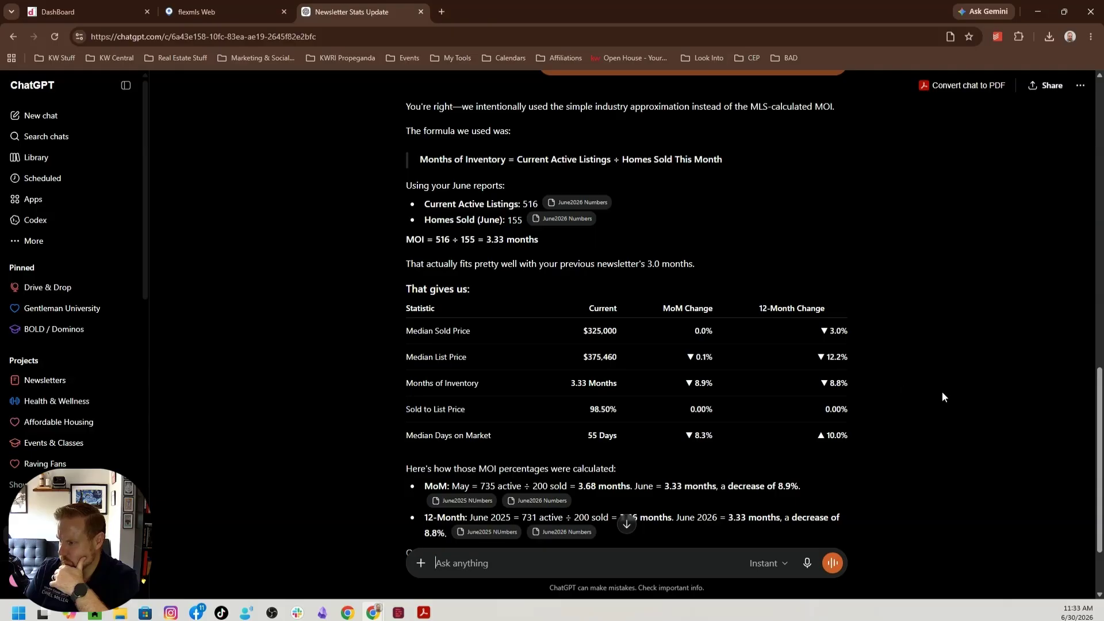
Review the earlier and revised statistics tables in the chat, and bring up the newsletter PDF's market statistics table to compare
scroll(846, 354, up, 8)
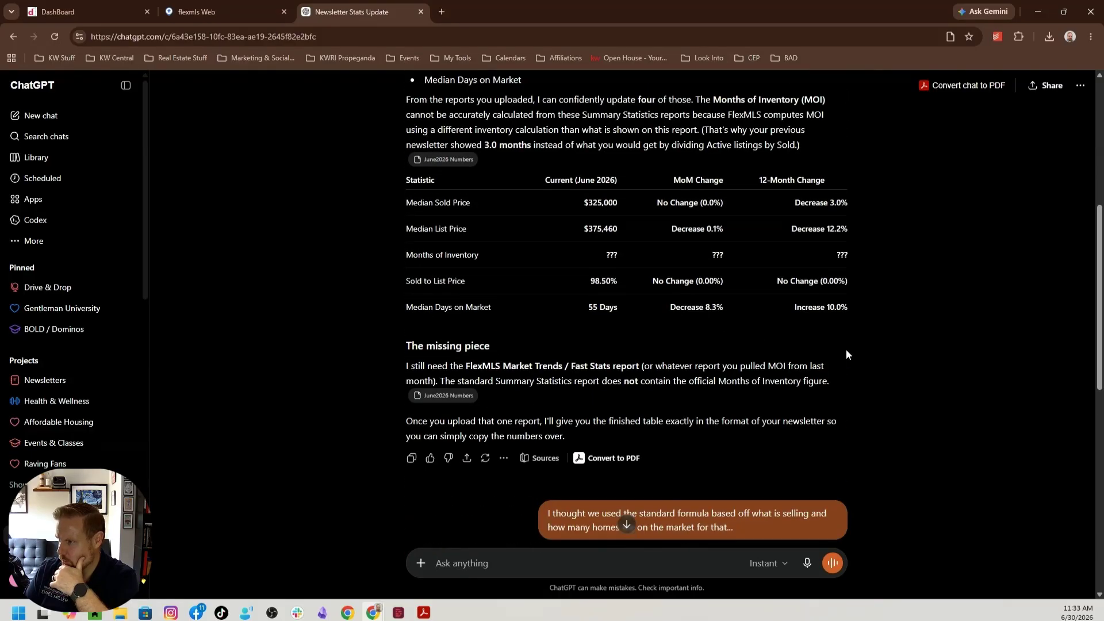
scroll(836, 334, down, 7)
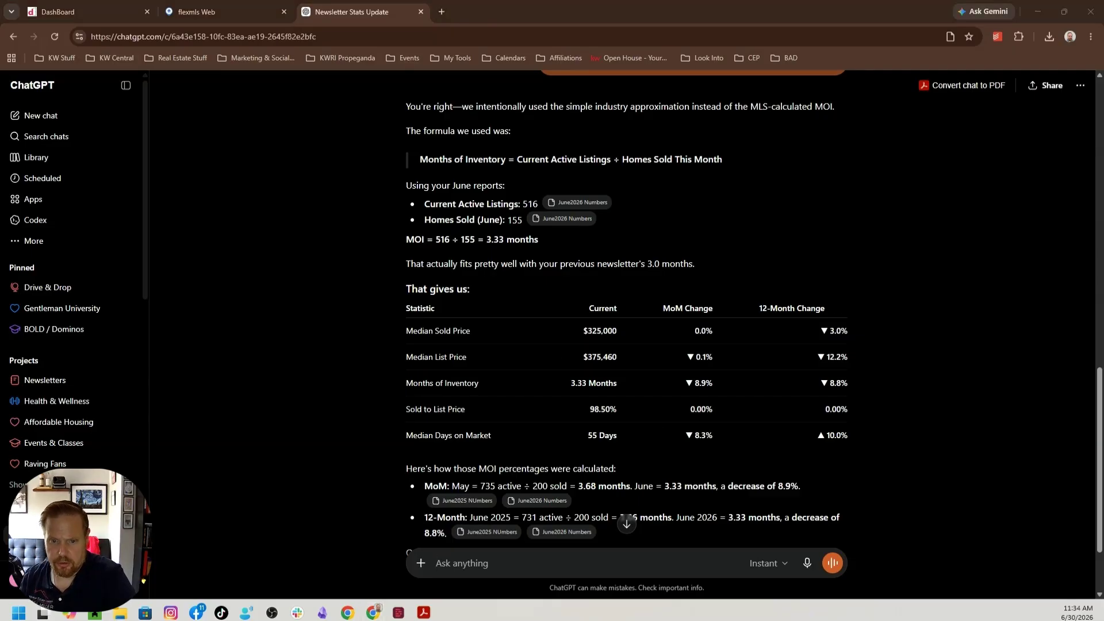
click(424, 613)
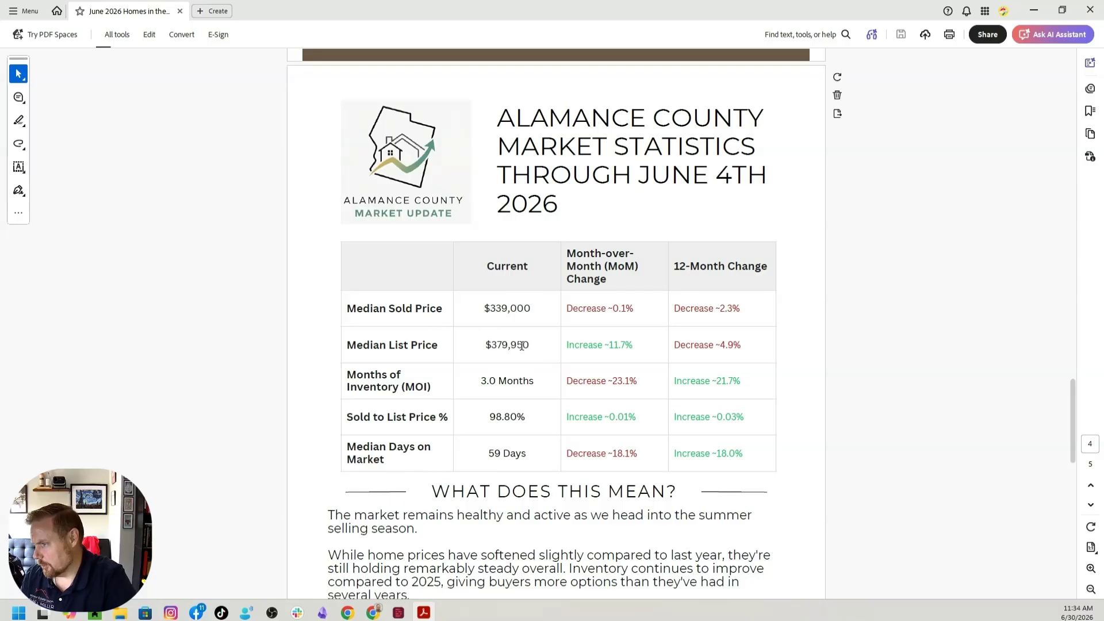